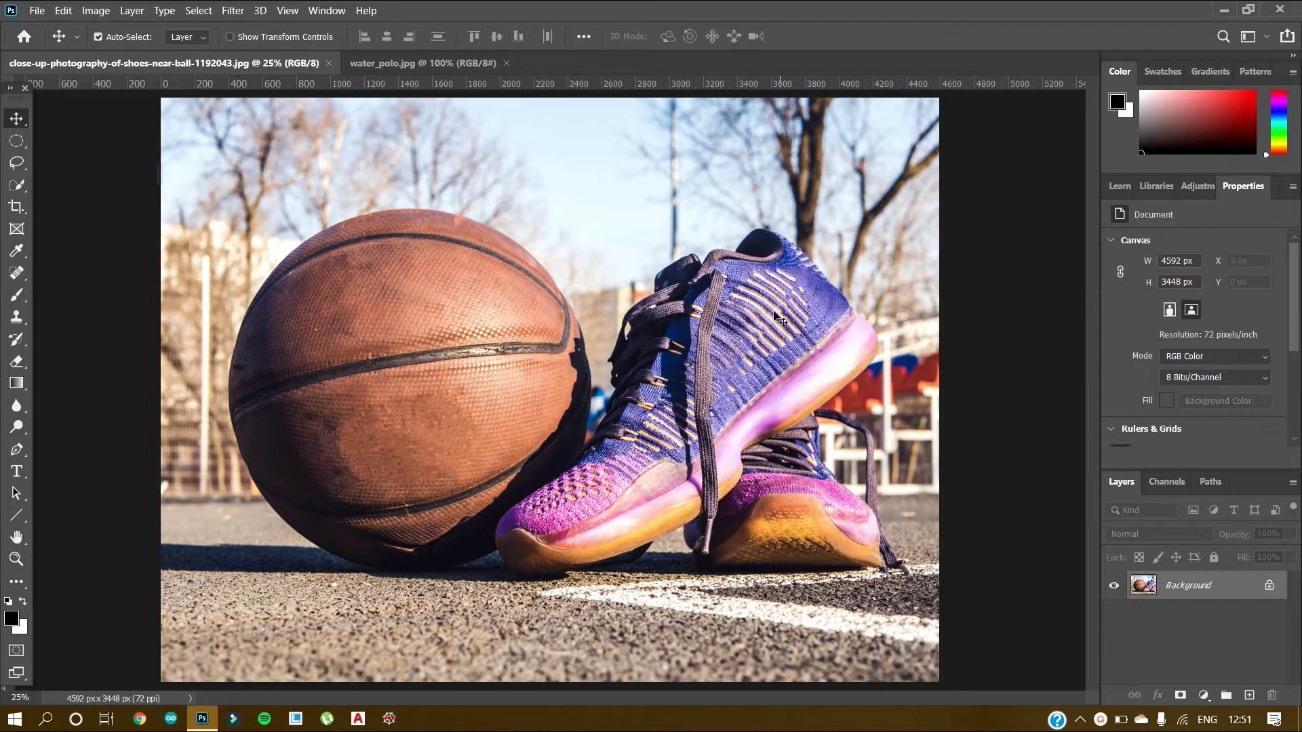
Back on the basketball photo, convert its background layer into a smart object for smart filters.
click(431, 63)
click(282, 63)
click(235, 9)
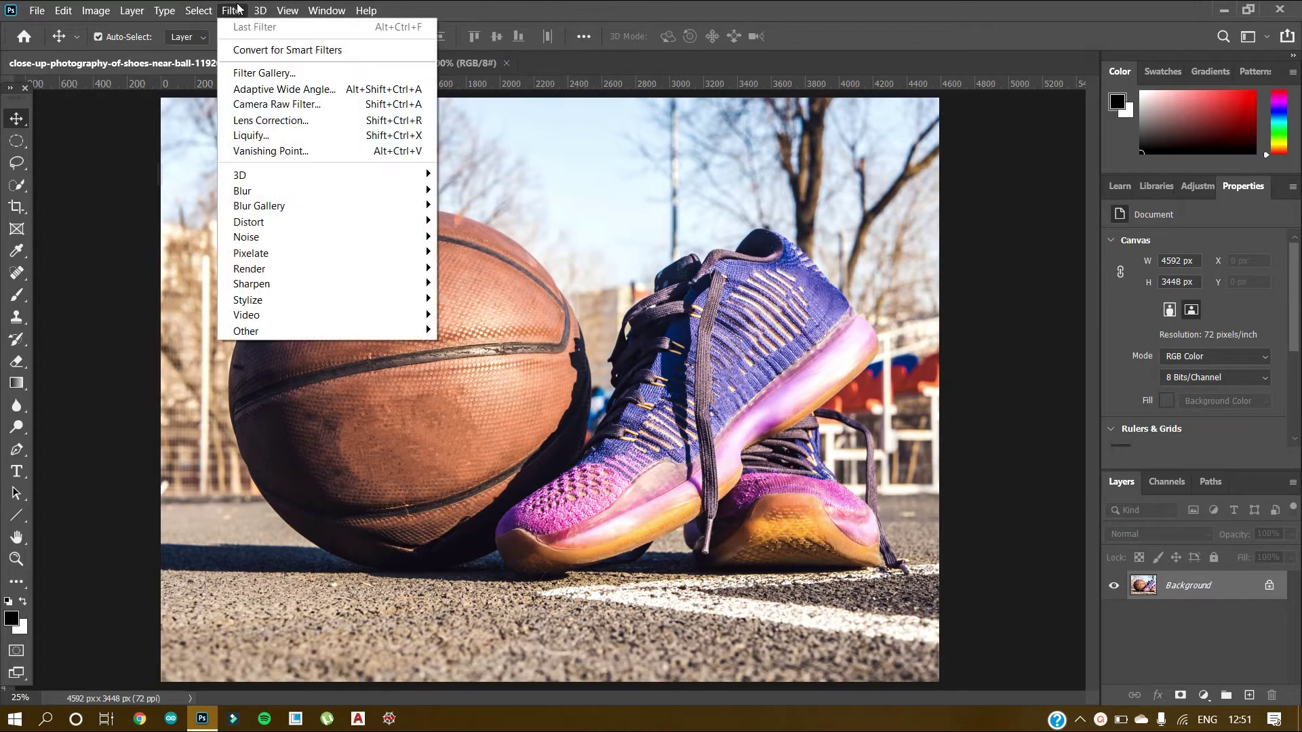
click(260, 50)
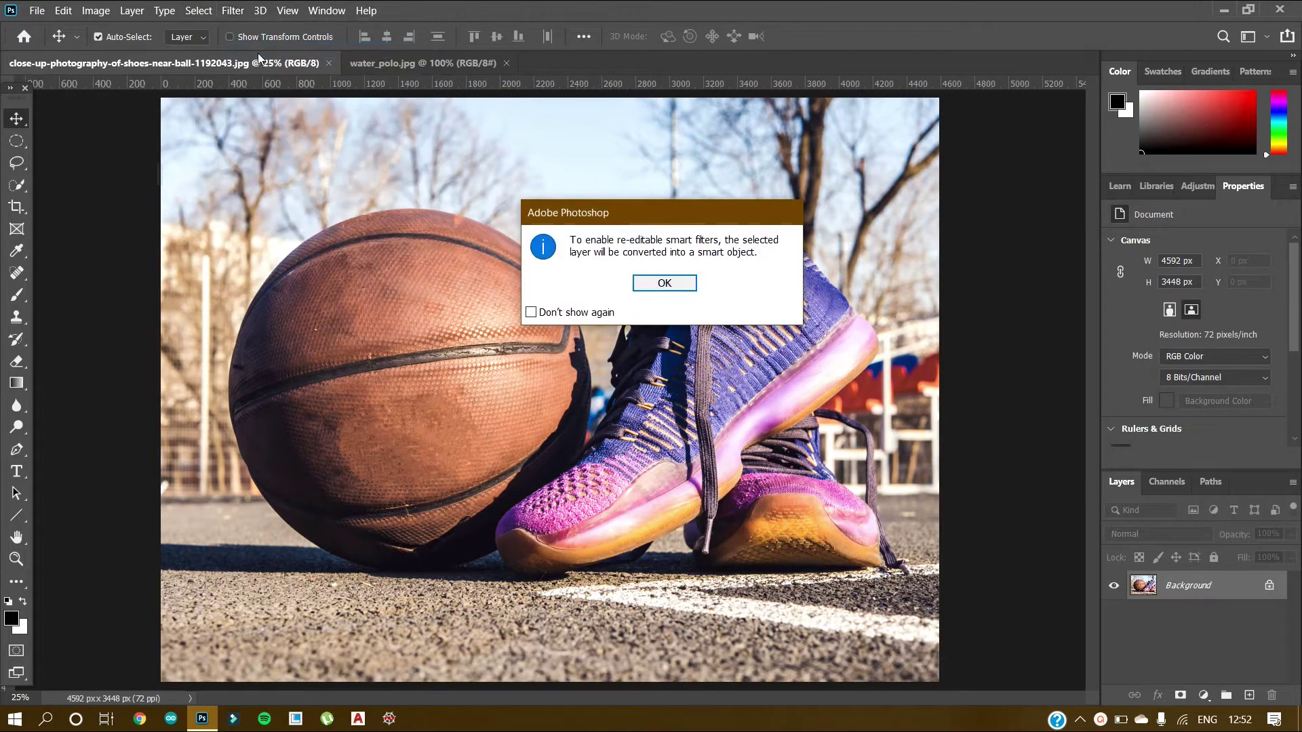
click(681, 283)
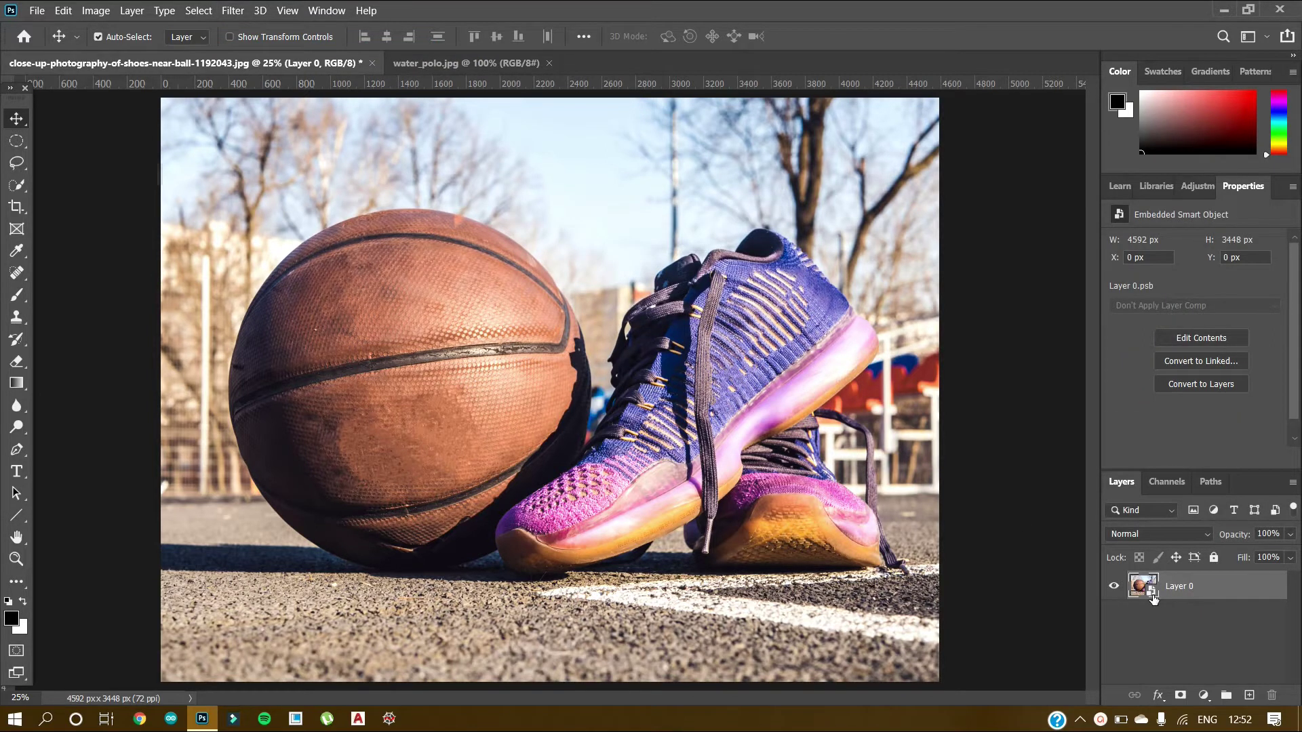
click(241, 7)
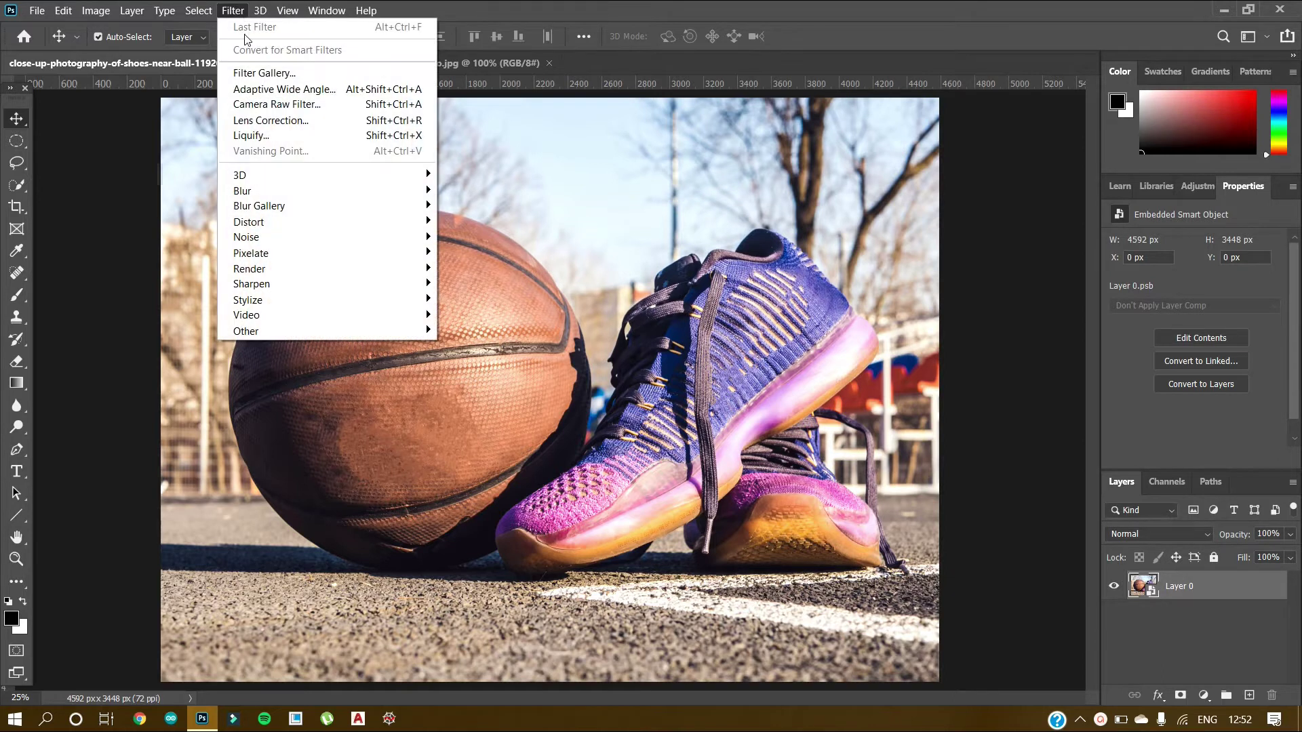
In the Filter Gallery's Halftone Pattern, preview Circle and Dot, then choose the Line pattern type.
click(250, 72)
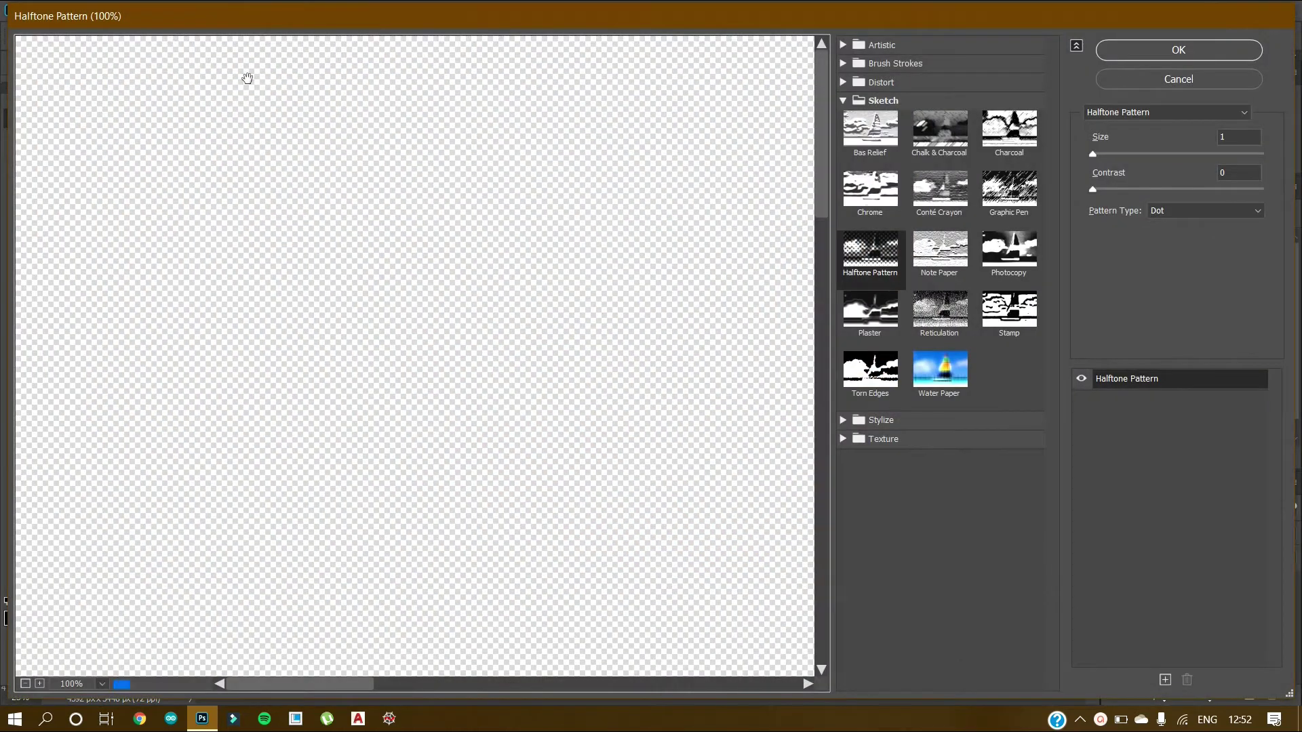
alt+click(280, 104)
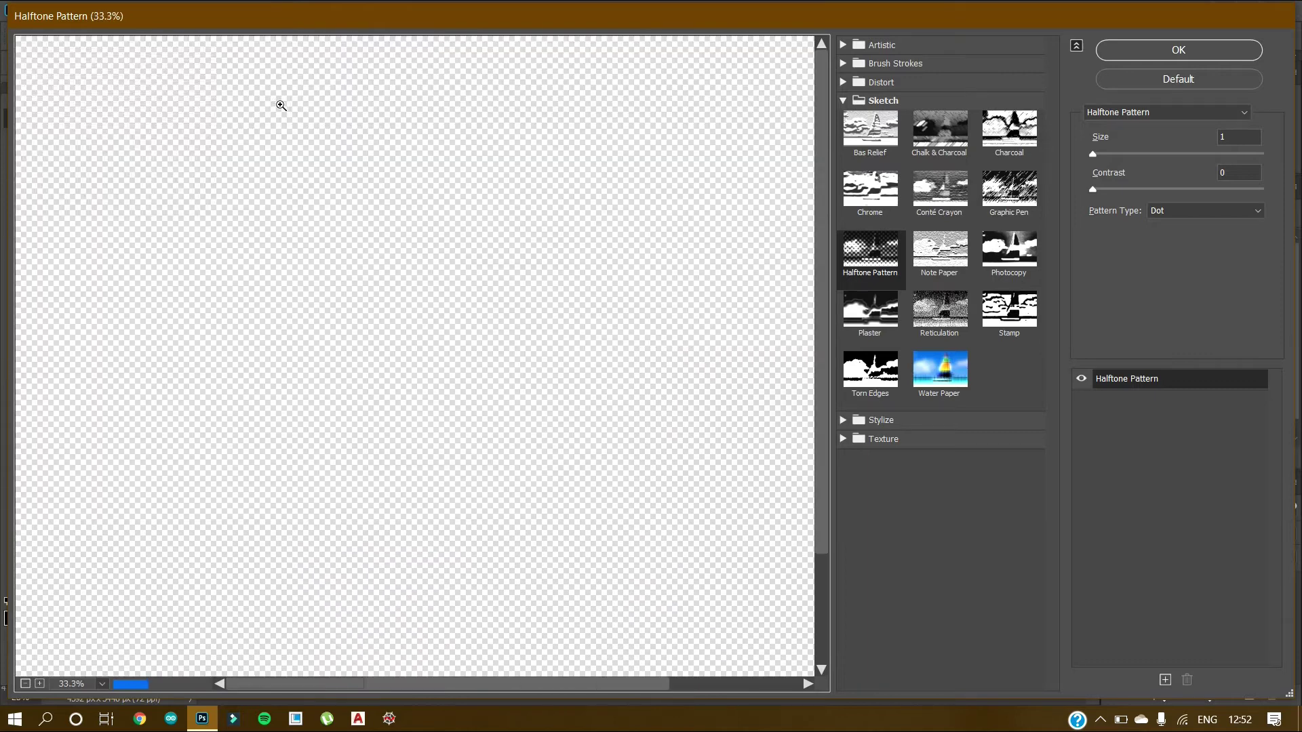
alt+click(281, 105)
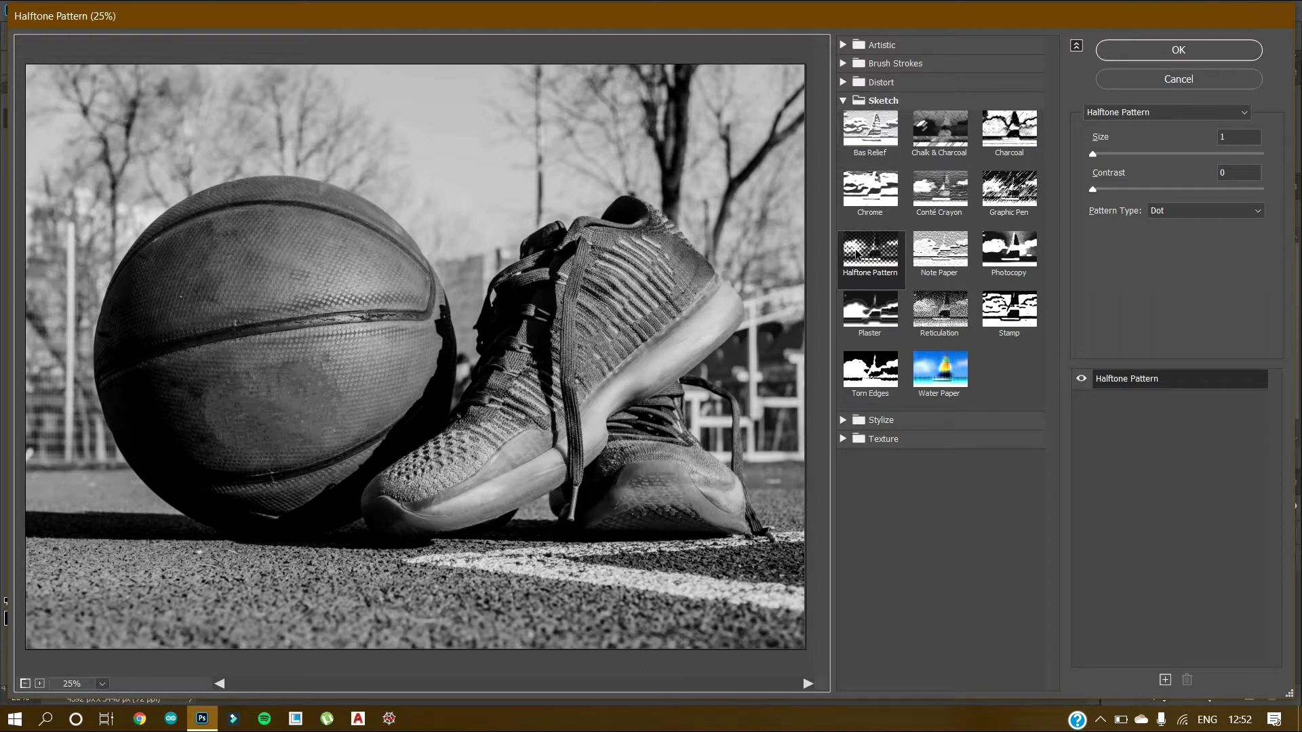
click(1165, 213)
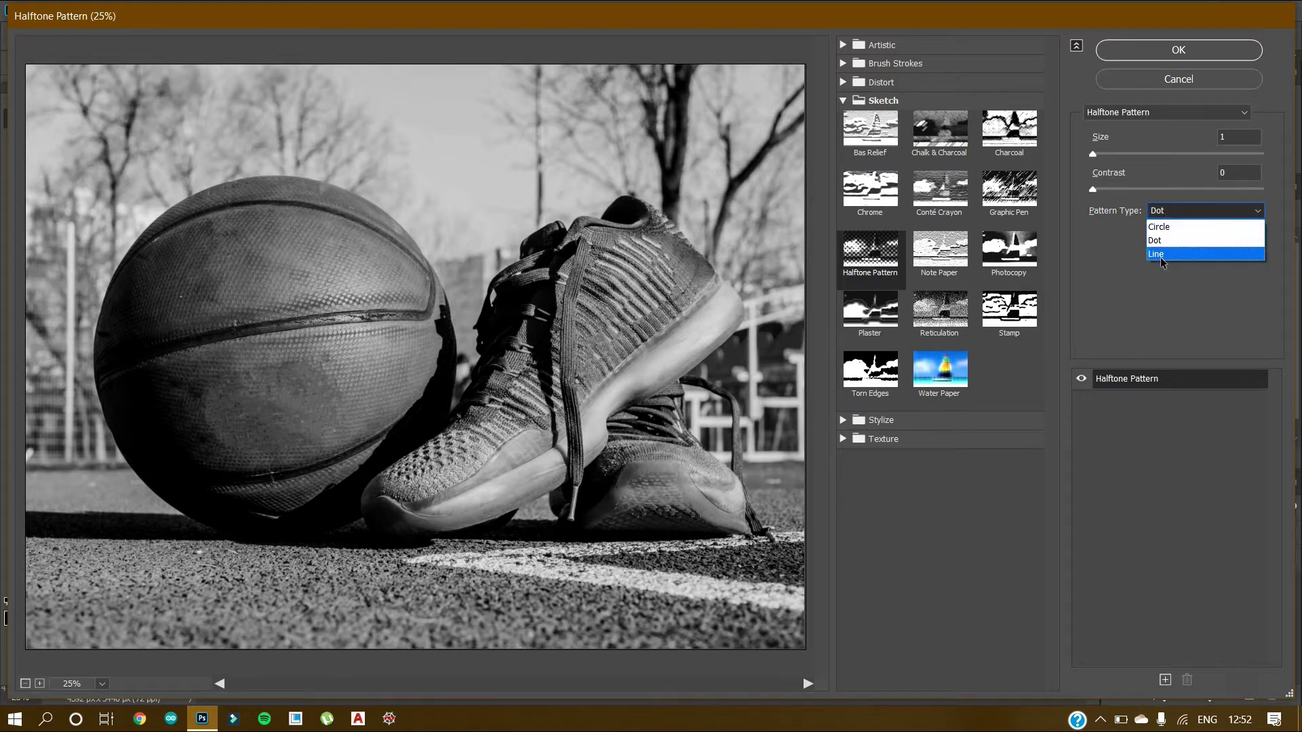
click(1169, 228)
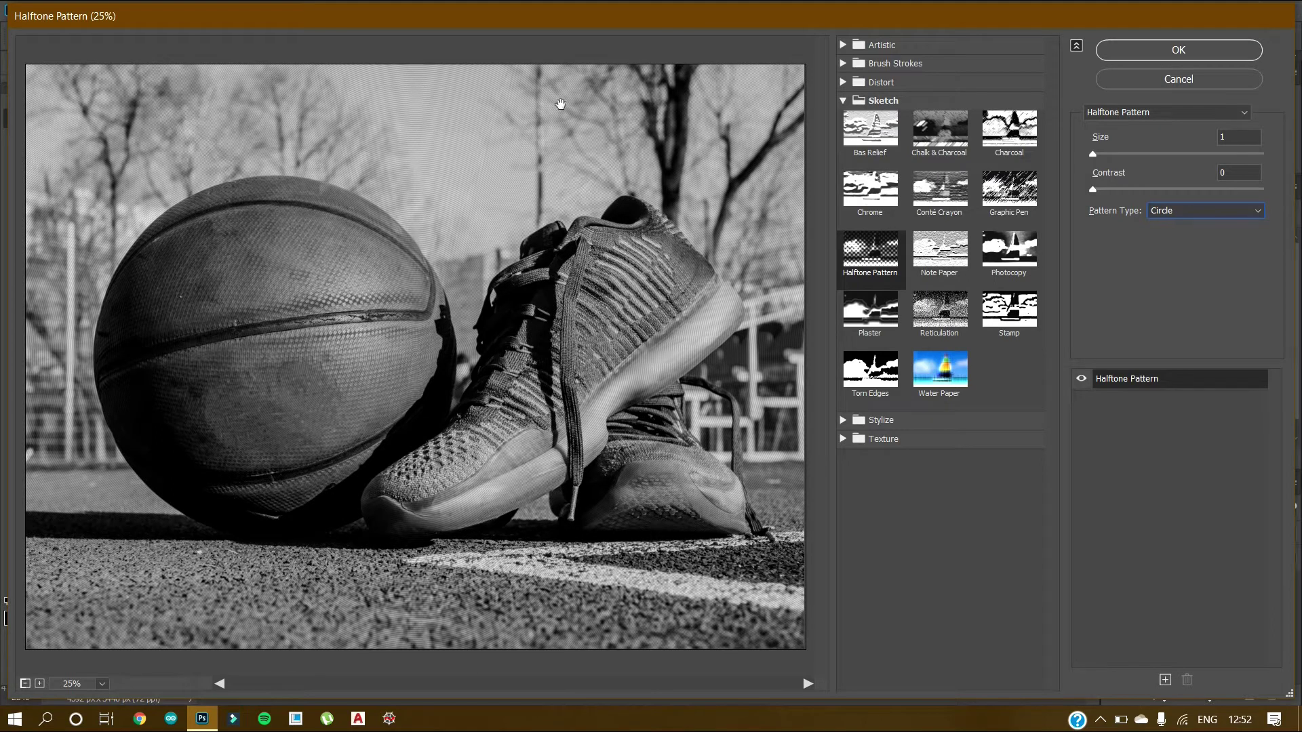
click(1191, 212)
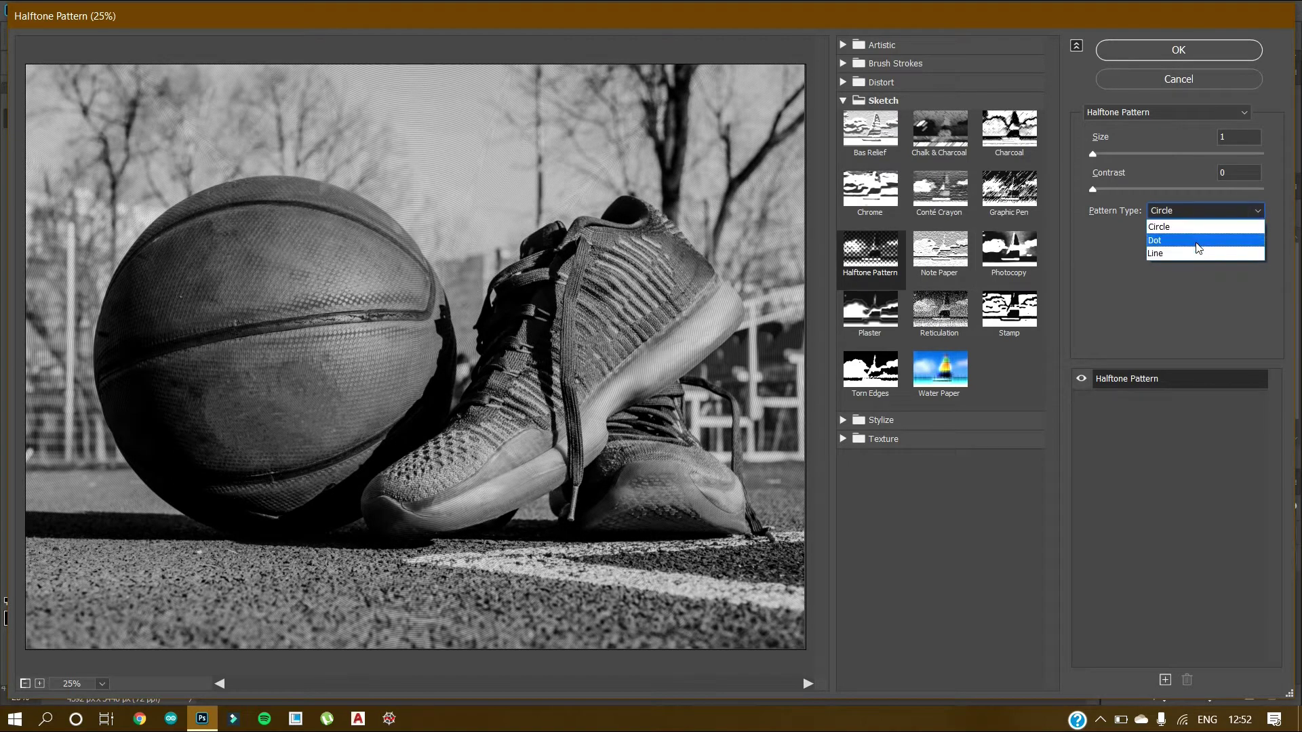
click(1196, 239)
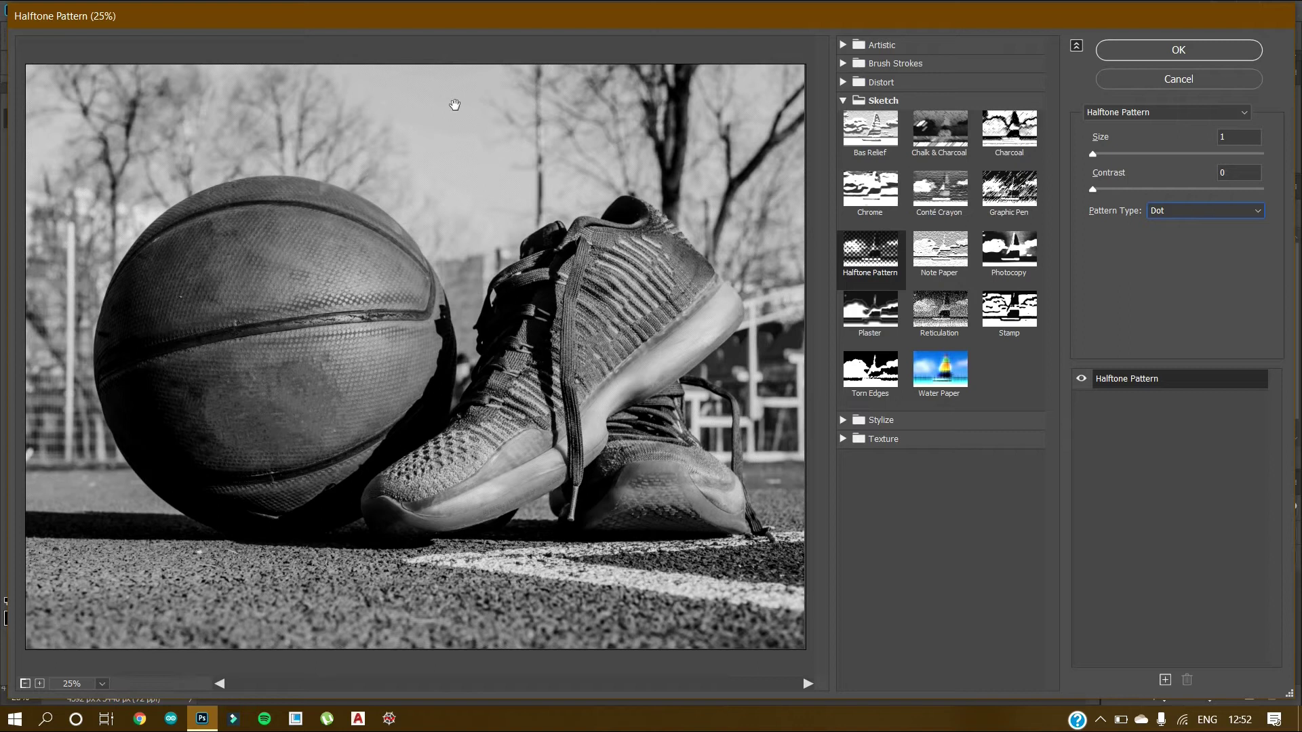
click(1257, 212)
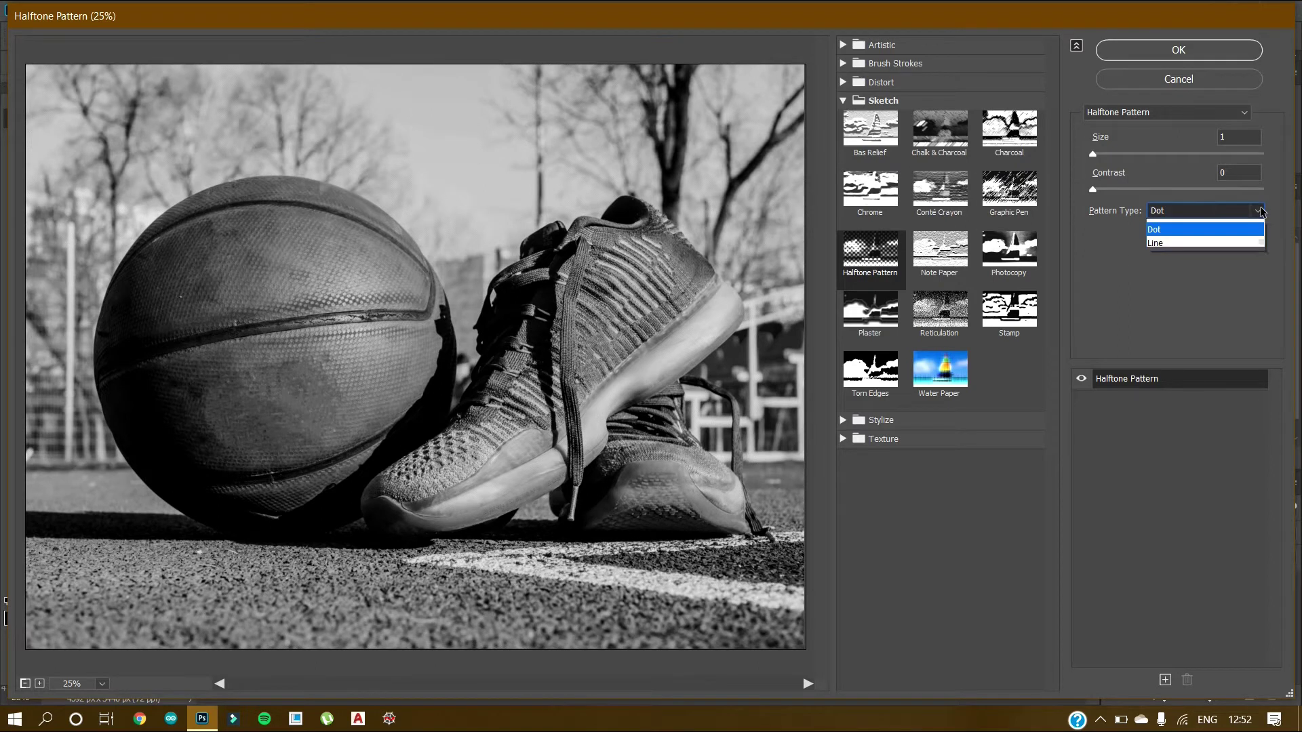
click(1181, 251)
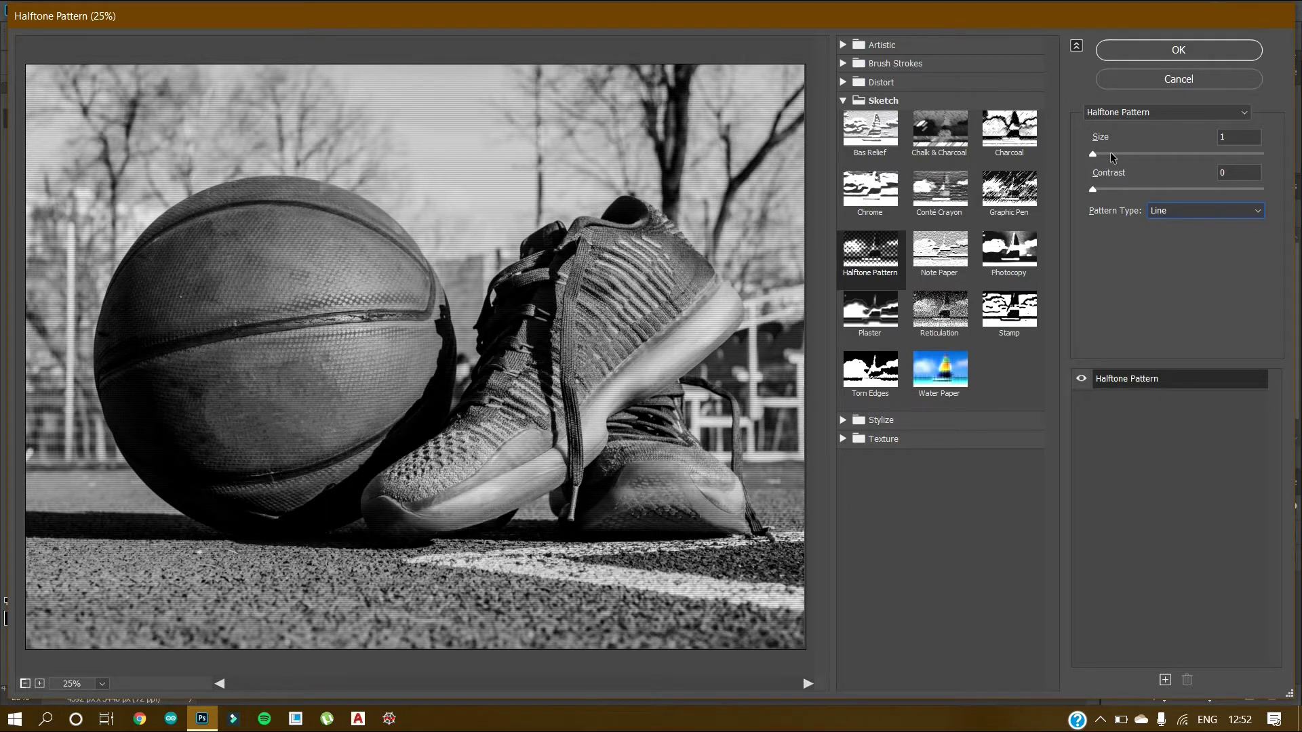
Set the line halftone to Size 4 and Contrast 5 and apply it.
drag(1110, 154, 1138, 154)
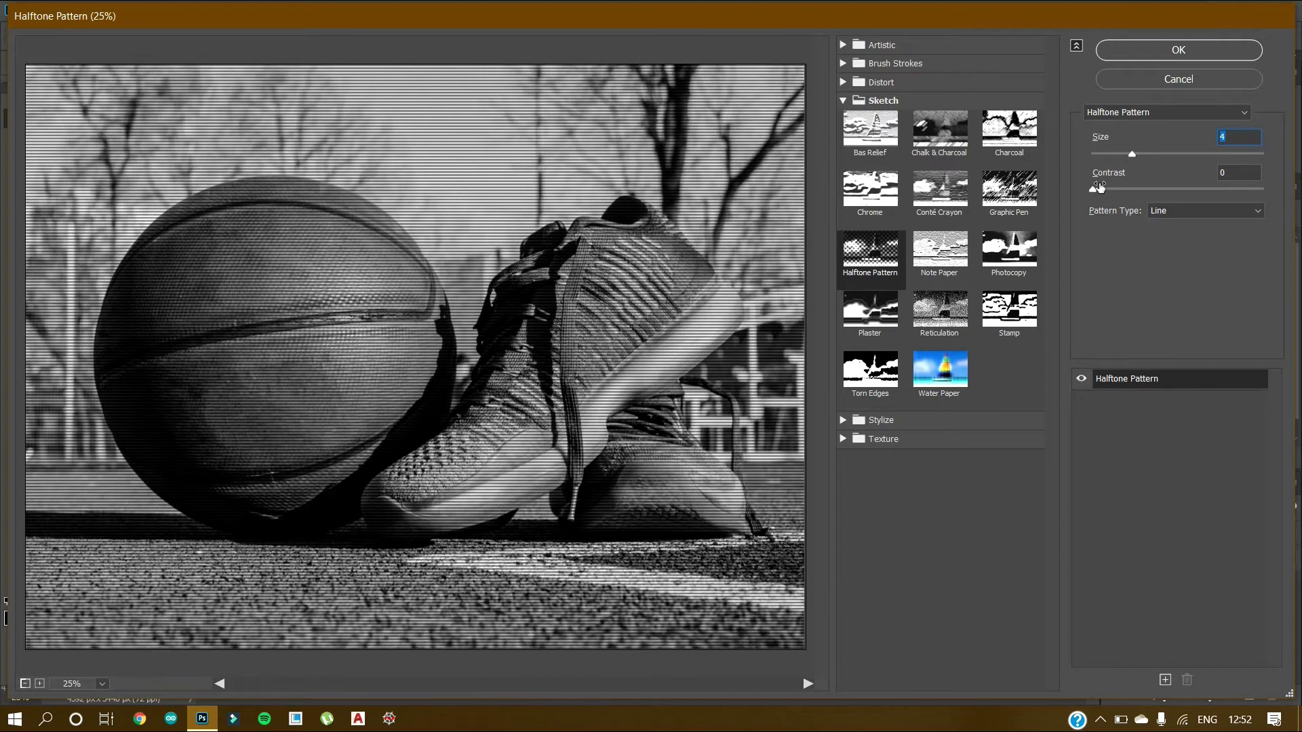
drag(1092, 190, 1109, 187)
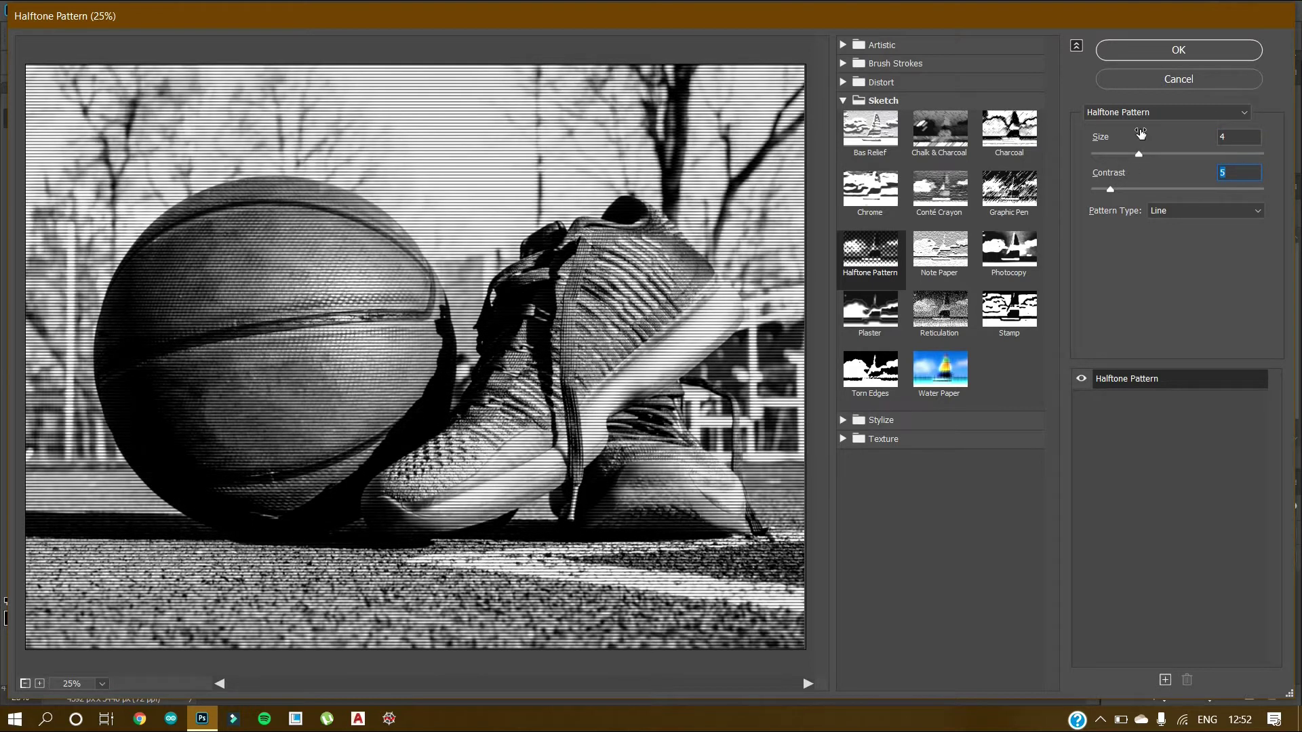
click(1165, 57)
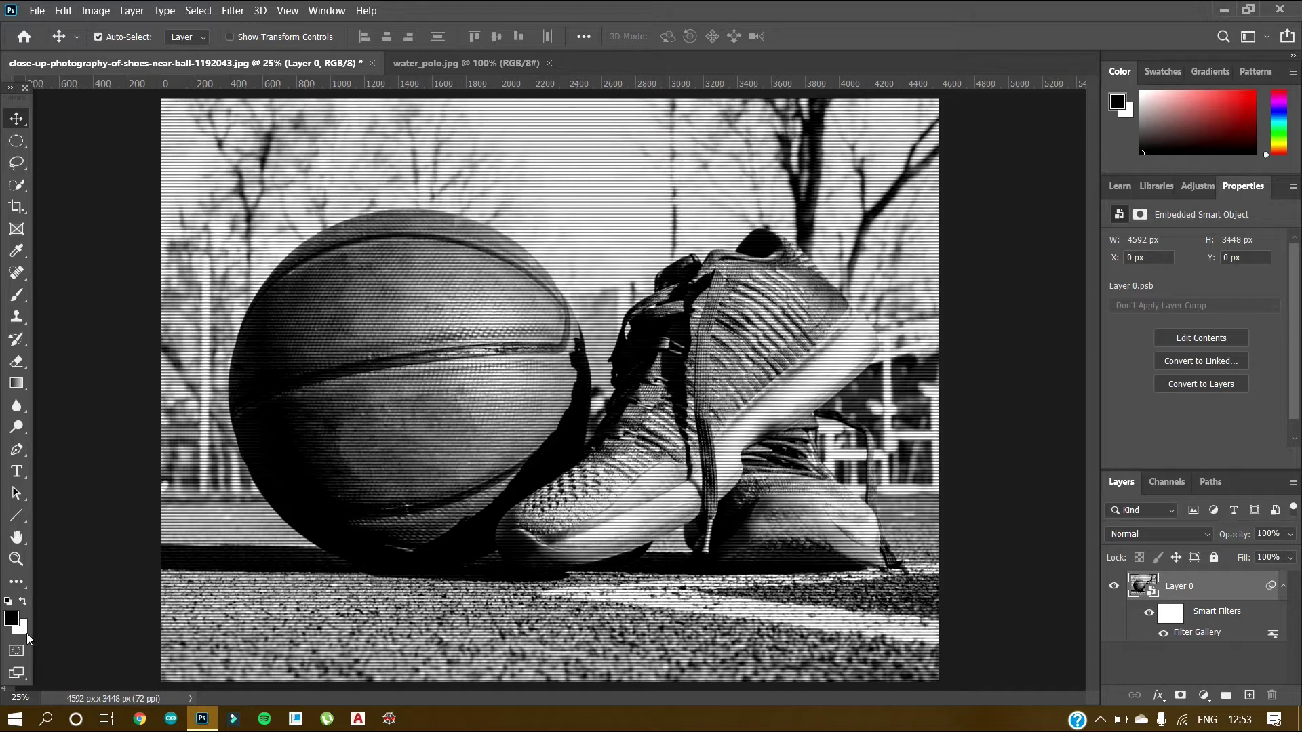
Set the background colour to orange #f29822.
click(21, 629)
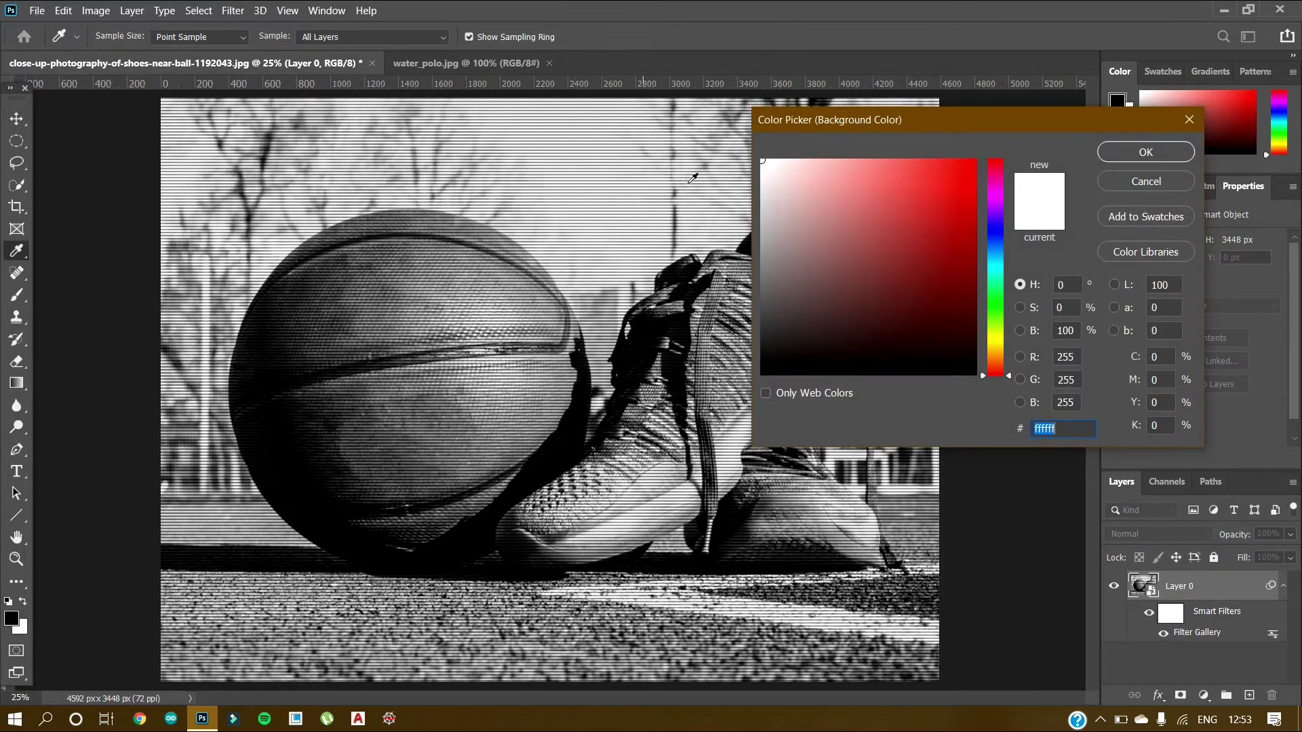
click(1005, 345)
click(996, 354)
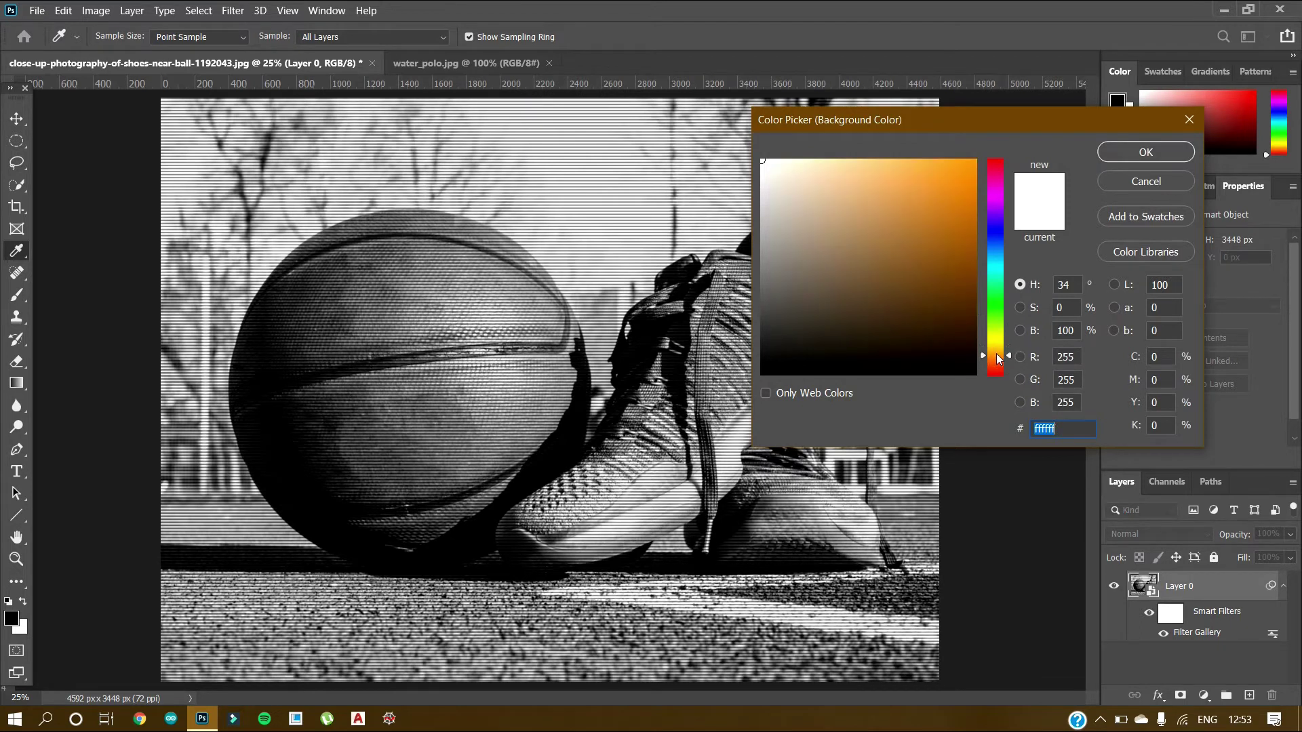
click(948, 169)
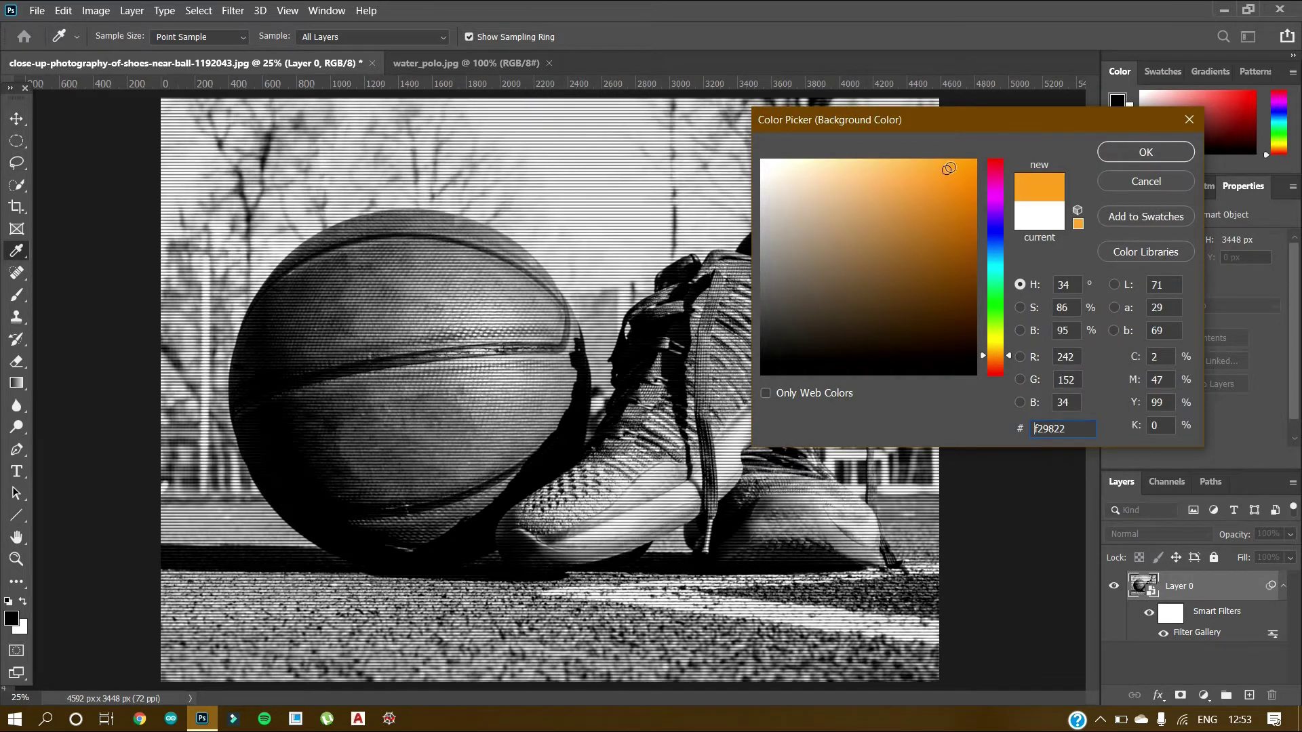
click(1180, 160)
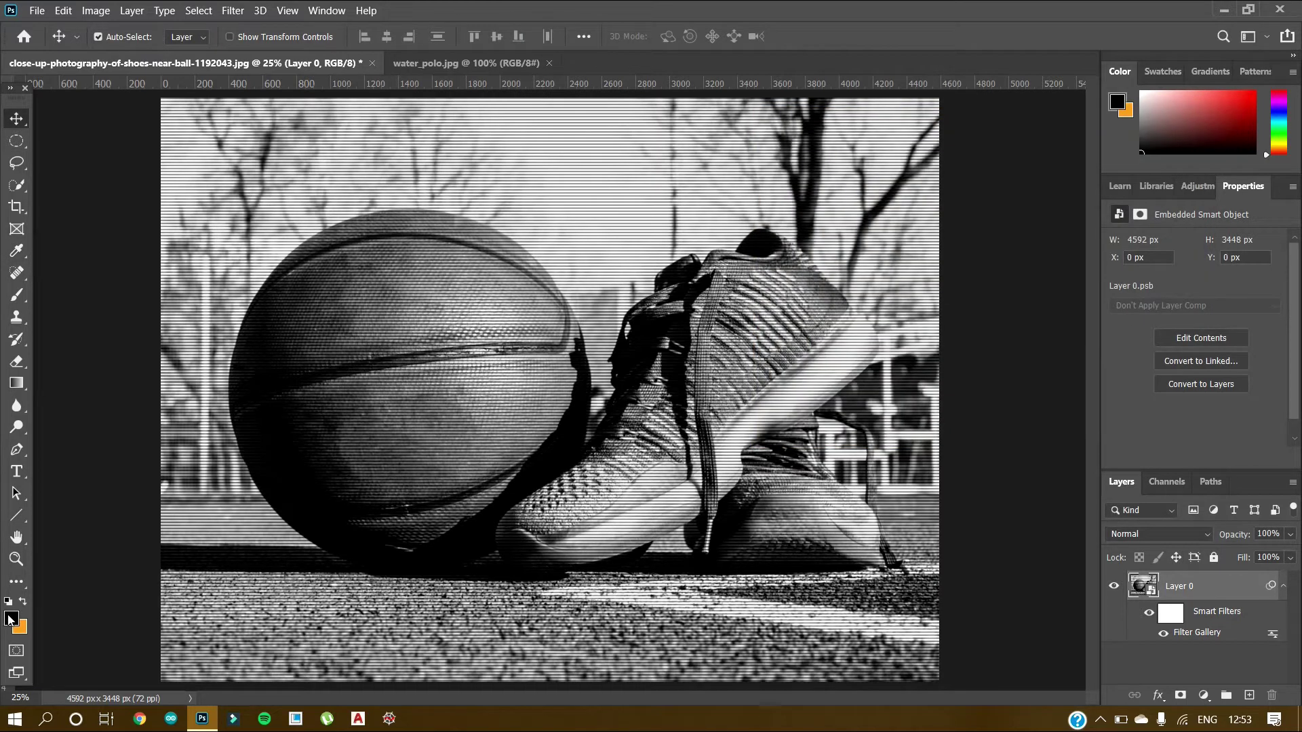
Set the foreground colour to pale yellow #e9fca6.
click(11, 618)
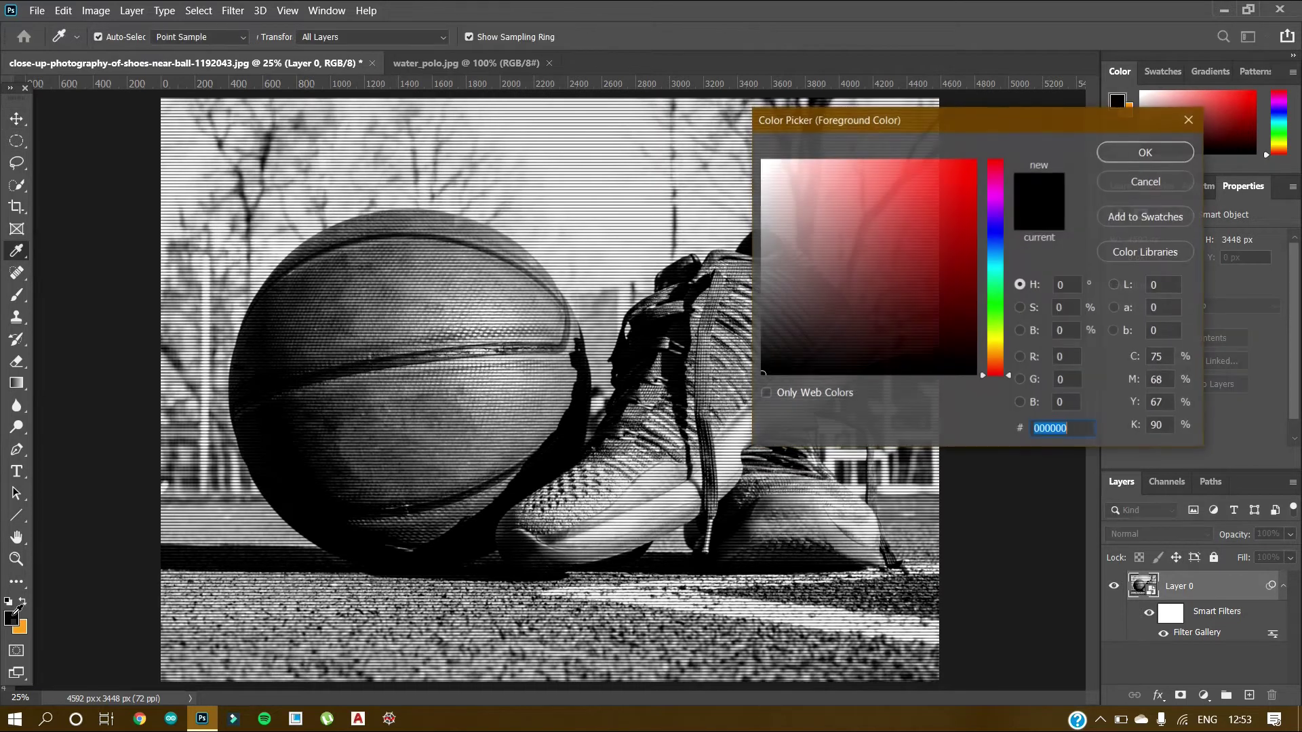
click(1002, 331)
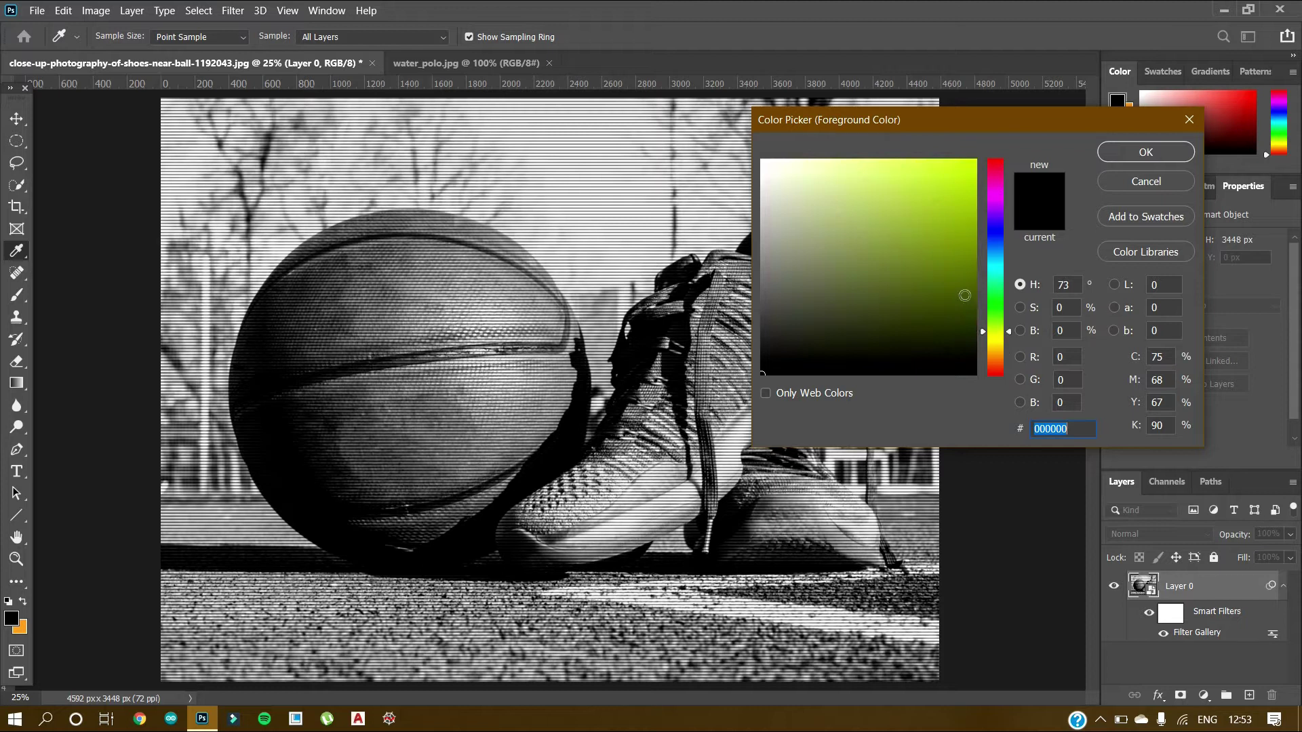
click(834, 162)
click(1103, 150)
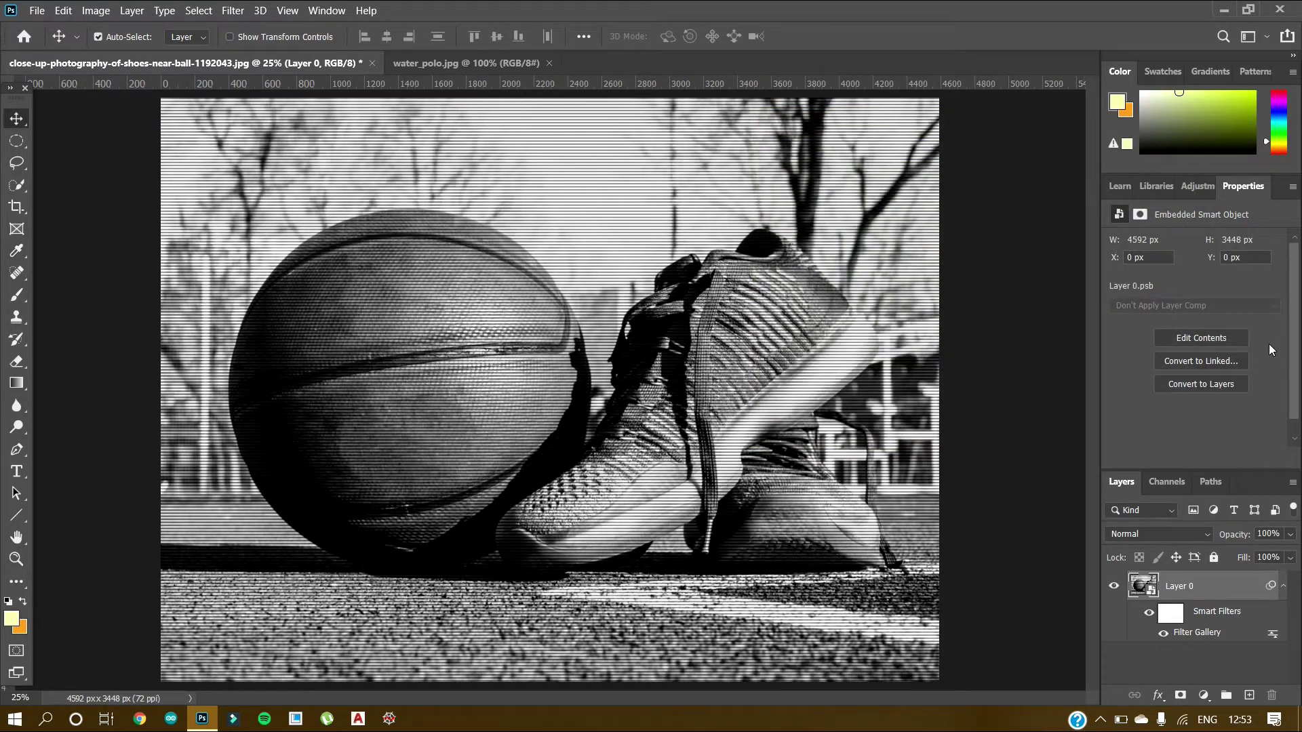
Delete the old halftone smart filter and reapply the Line halftone (Size 4, Contrast 5) in yellow and orange.
click(1226, 616)
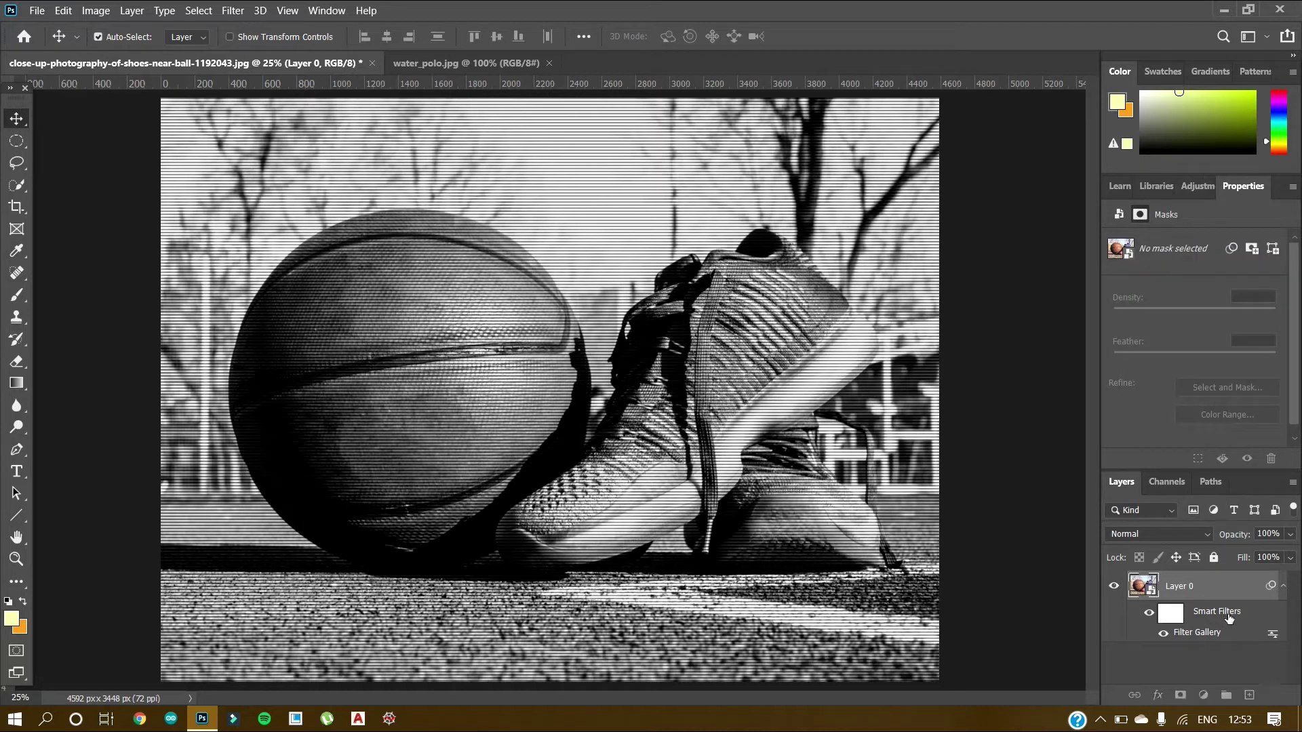
drag(1228, 617, 1272, 695)
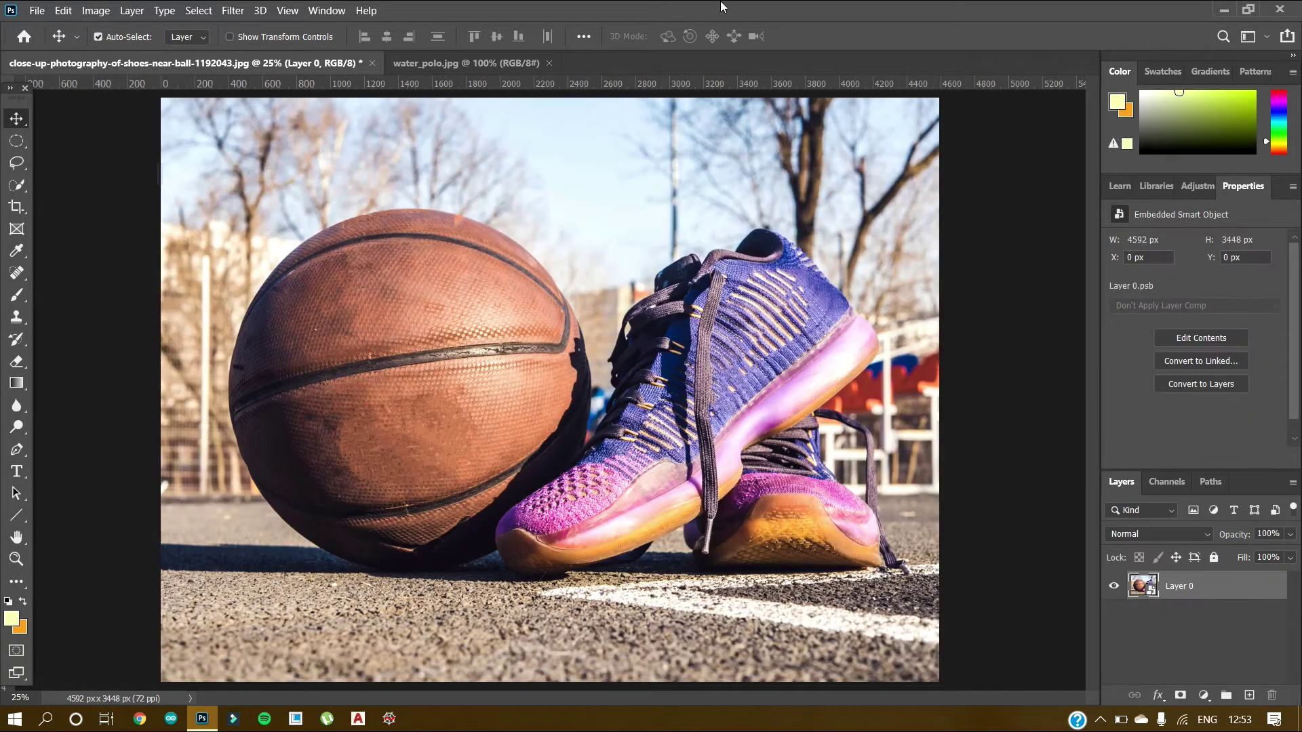
click(234, 11)
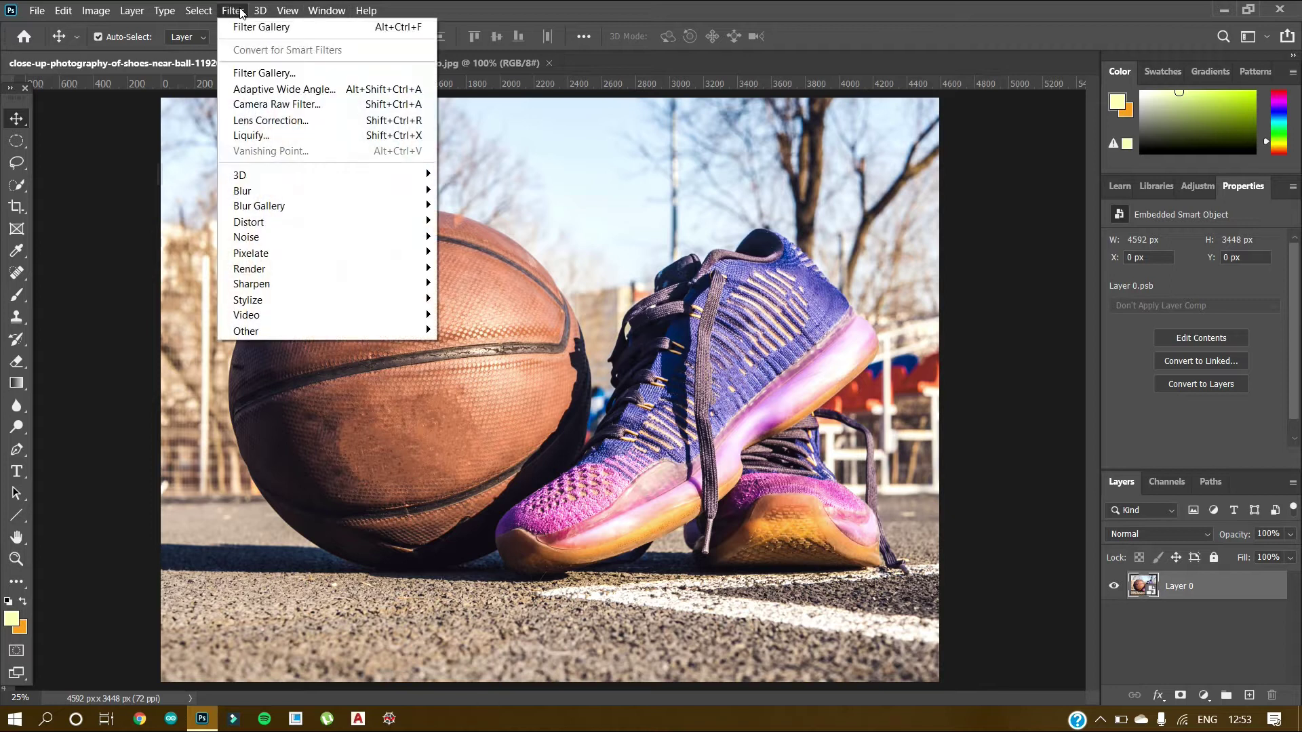
click(257, 28)
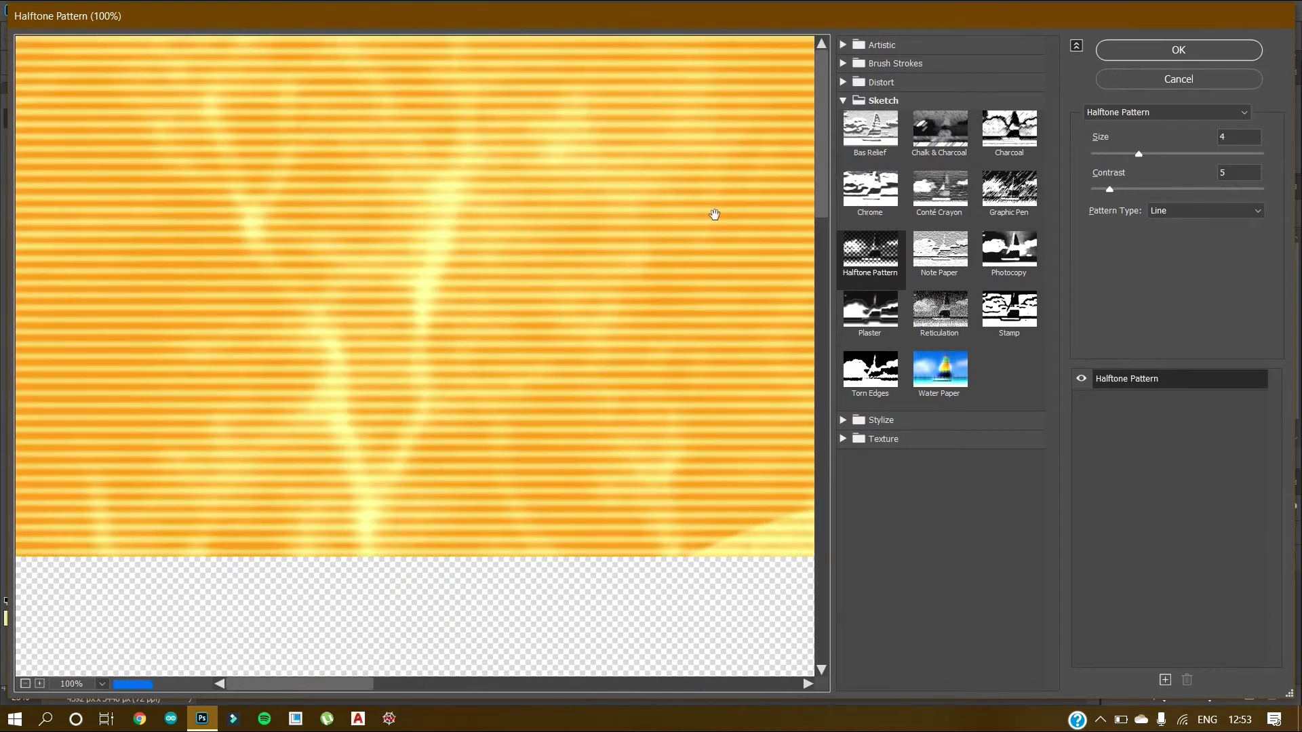
key(ctrl+minus)
key(ctrl+minus)
key(ctrl+minus)
key(ctrl+minus)
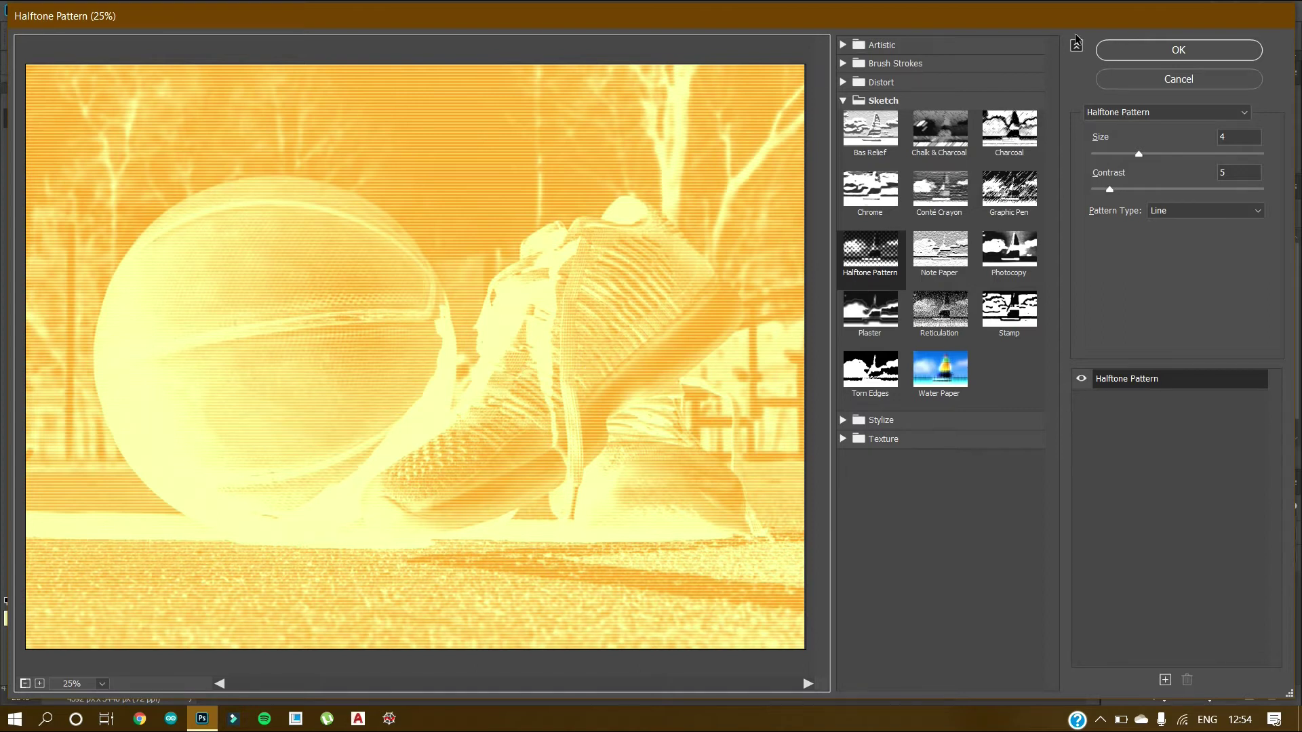
click(1125, 55)
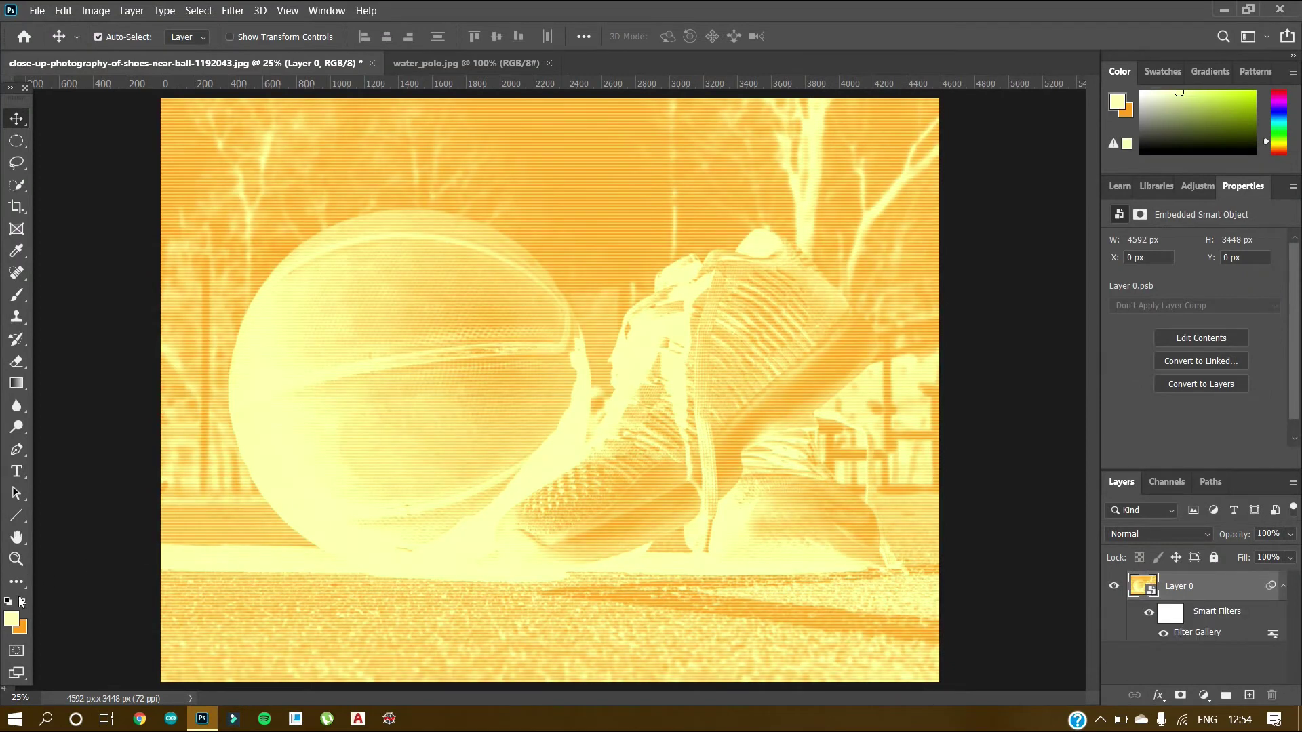
Swap foreground and background colours, delete the old smart filter, and reapply the line halftone.
click(23, 603)
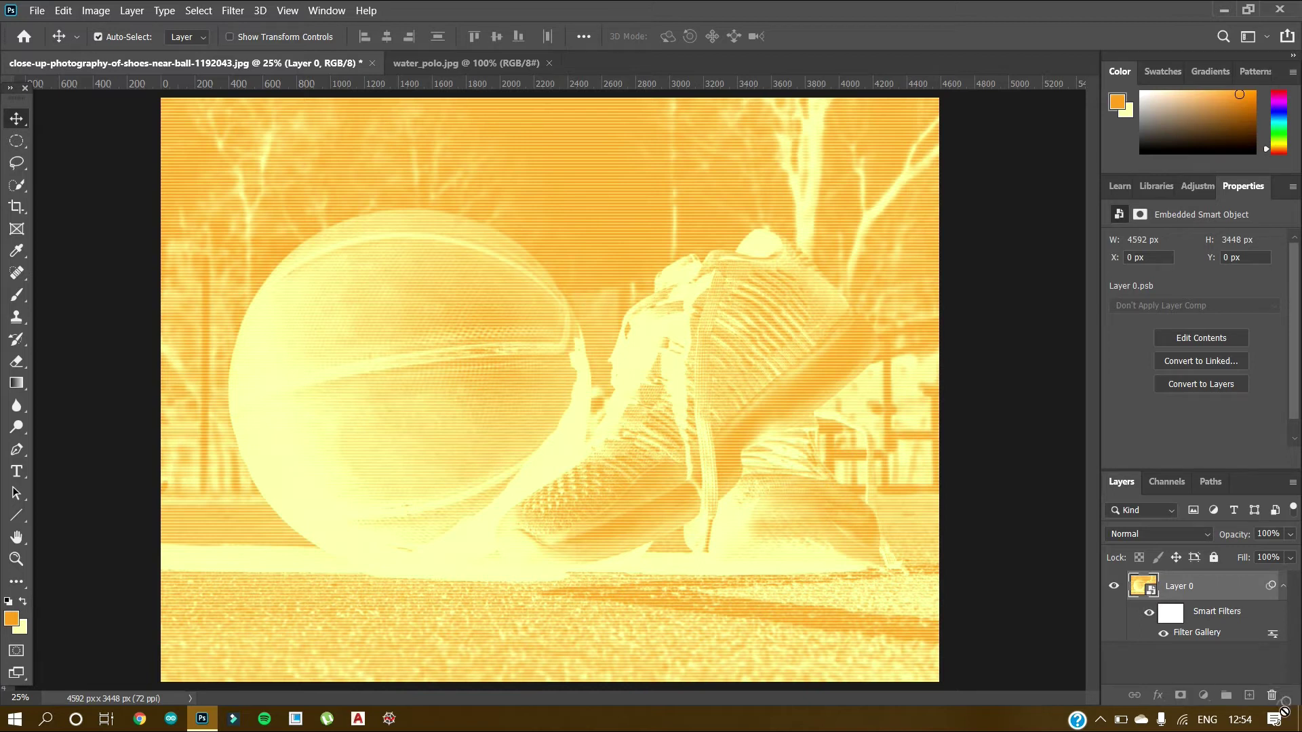
drag(1278, 706, 1272, 697)
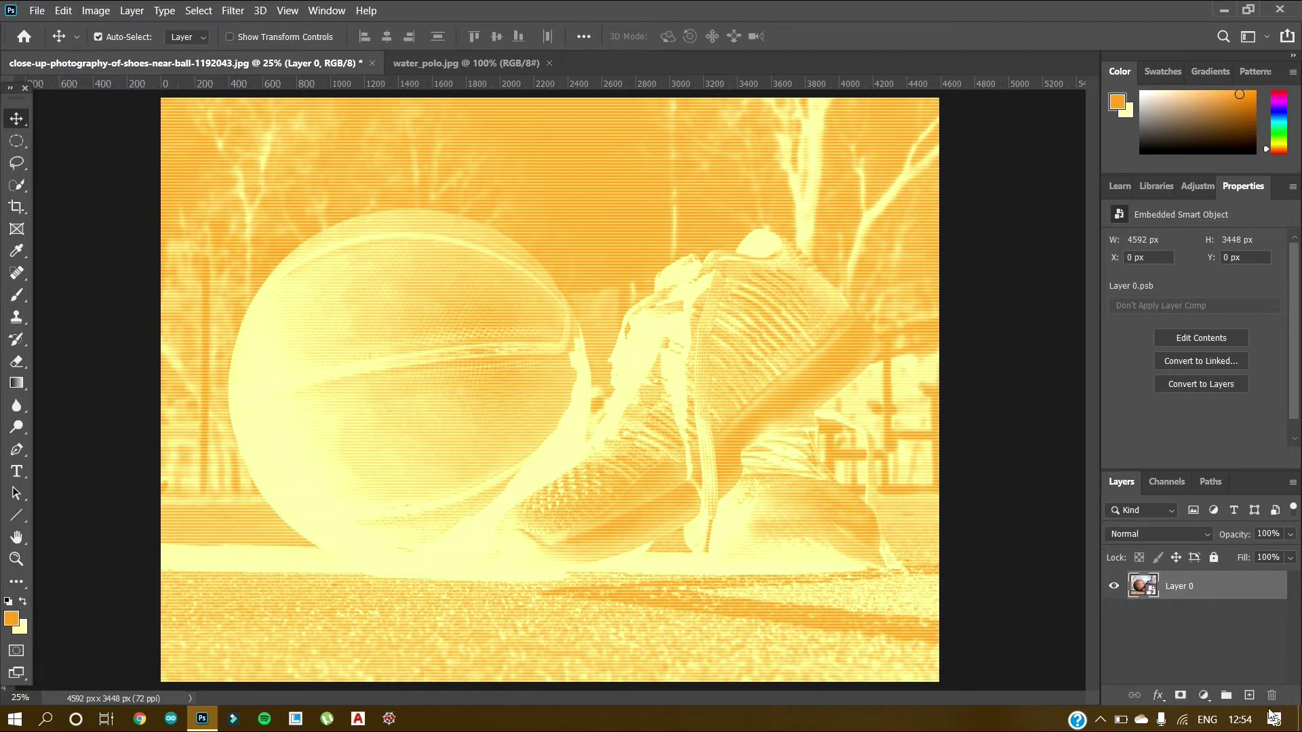
click(231, 10)
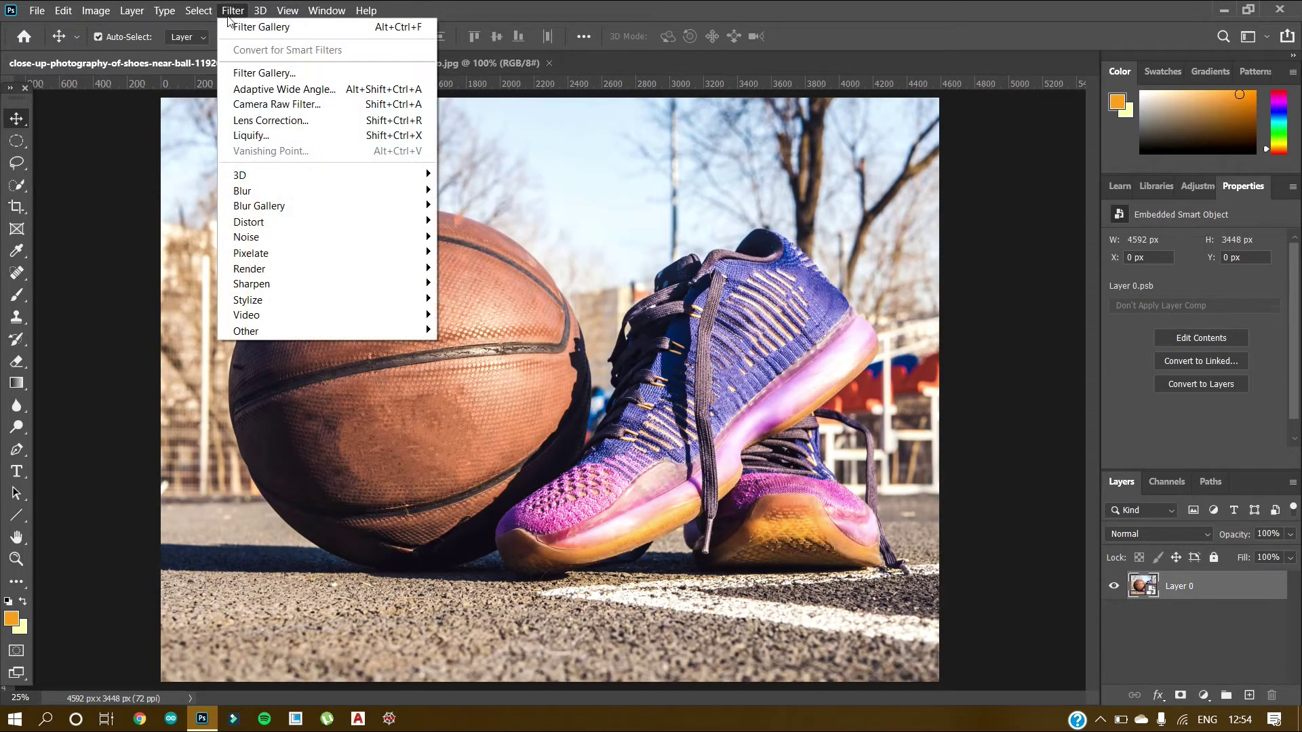
click(286, 28)
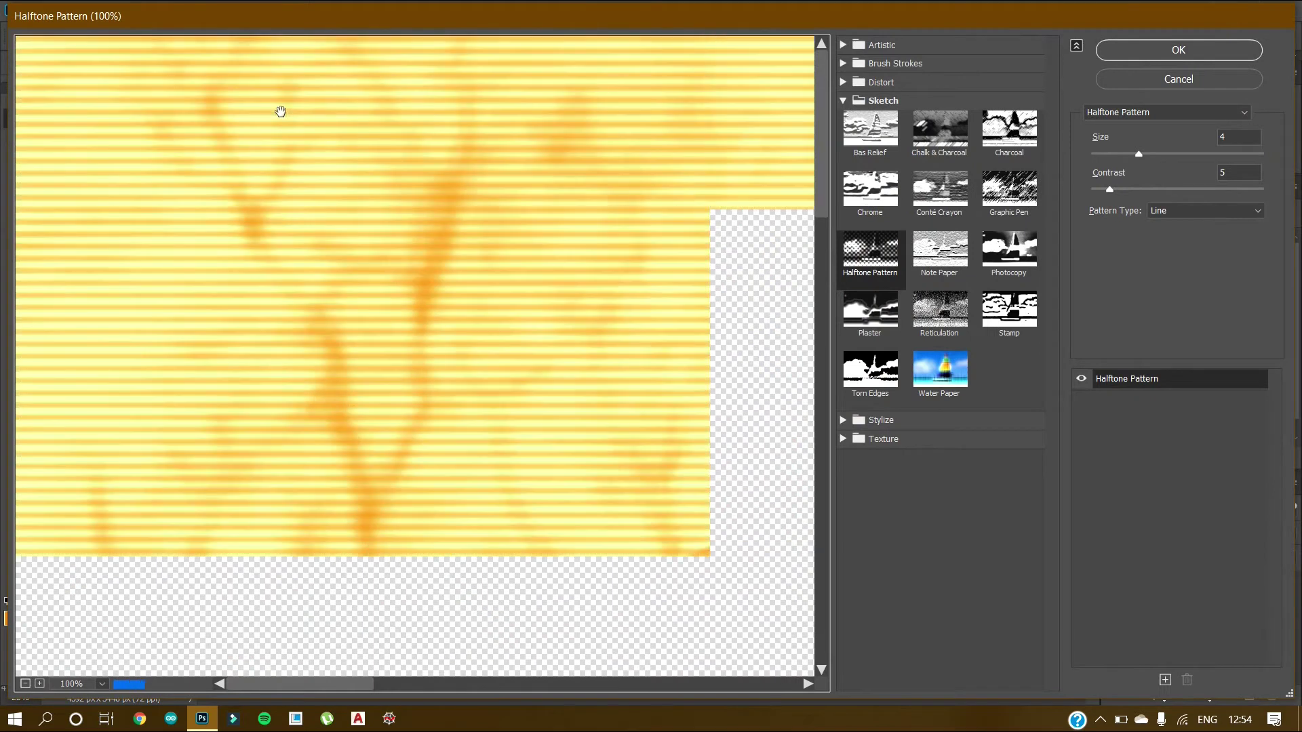
alt+click(281, 112)
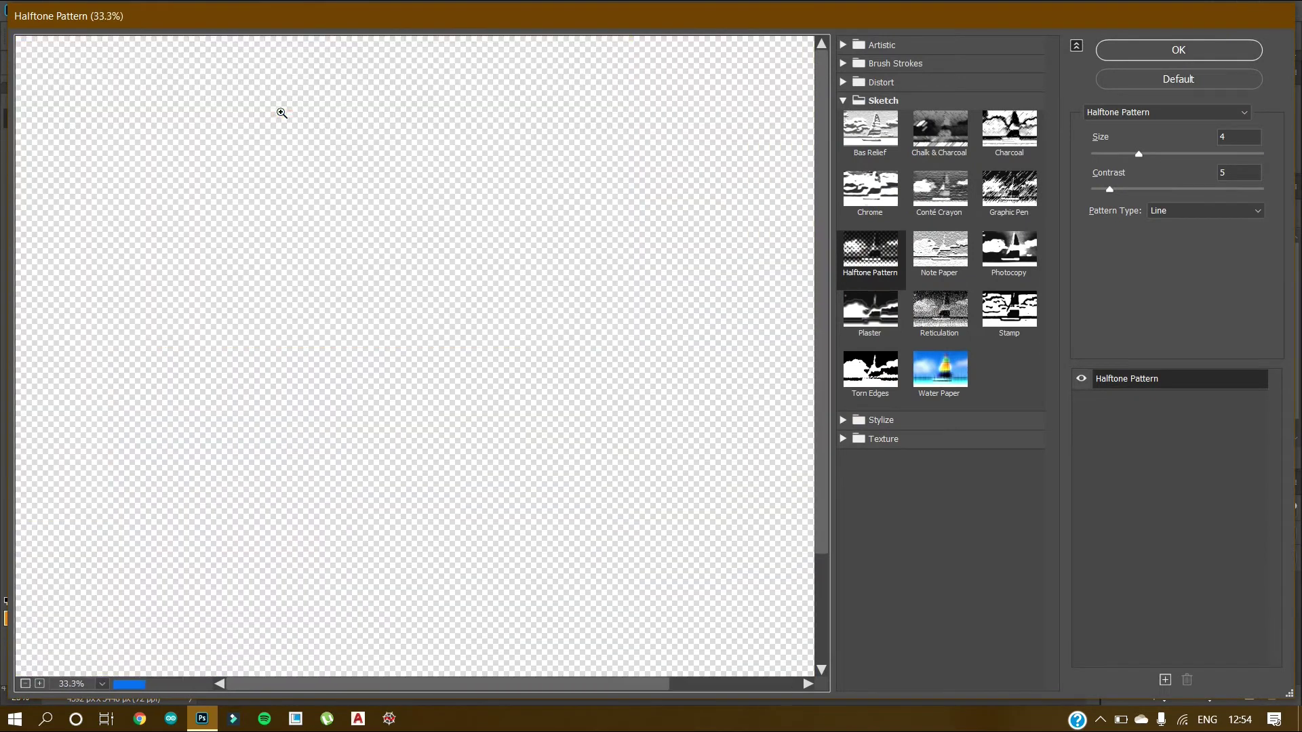
alt+click(281, 112)
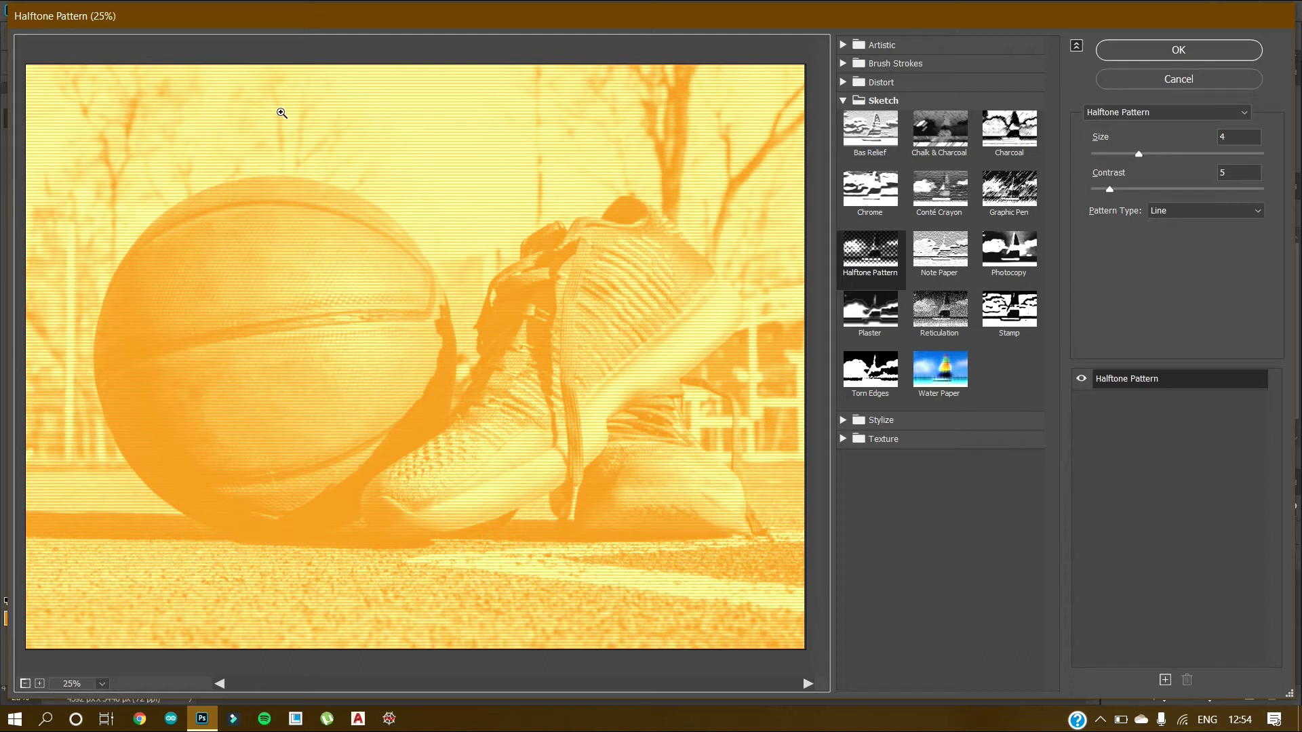
click(1136, 49)
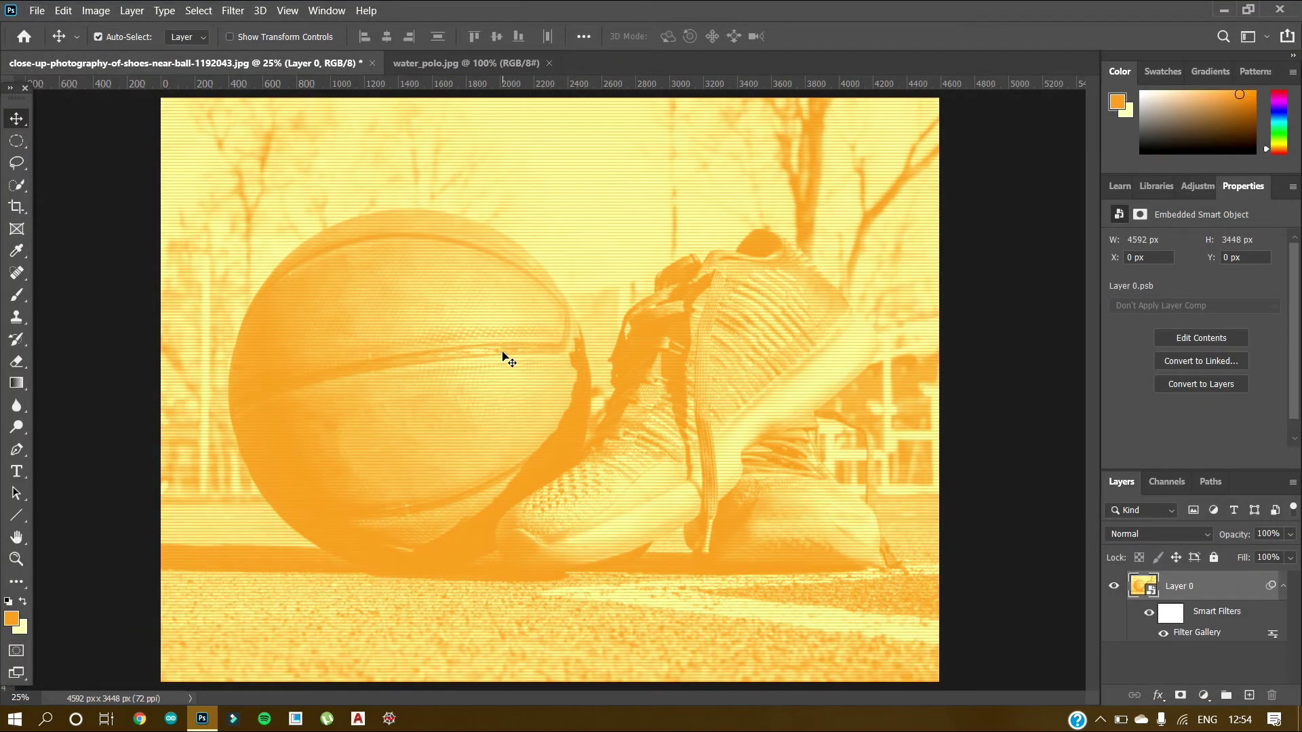
On water_polo.jpg, reset default black and white, convert to a smart object, and open the Filter Gallery.
click(442, 66)
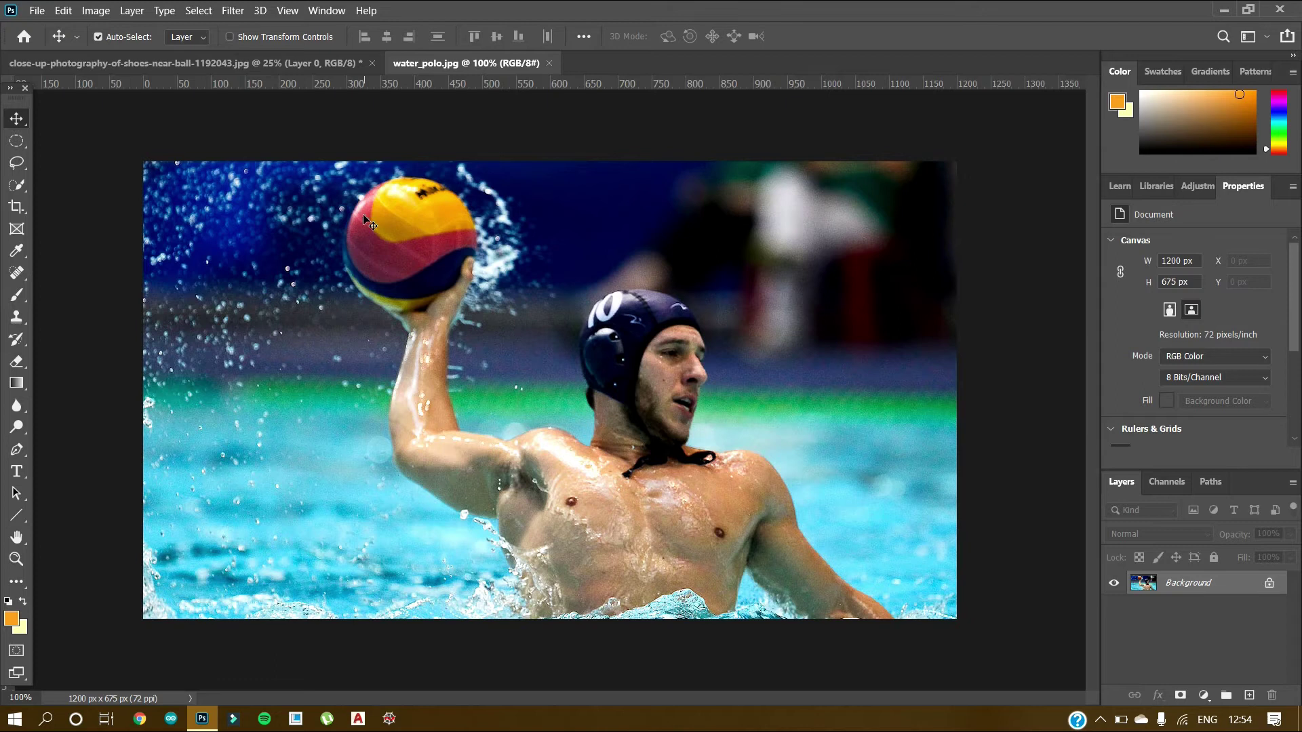
click(9, 602)
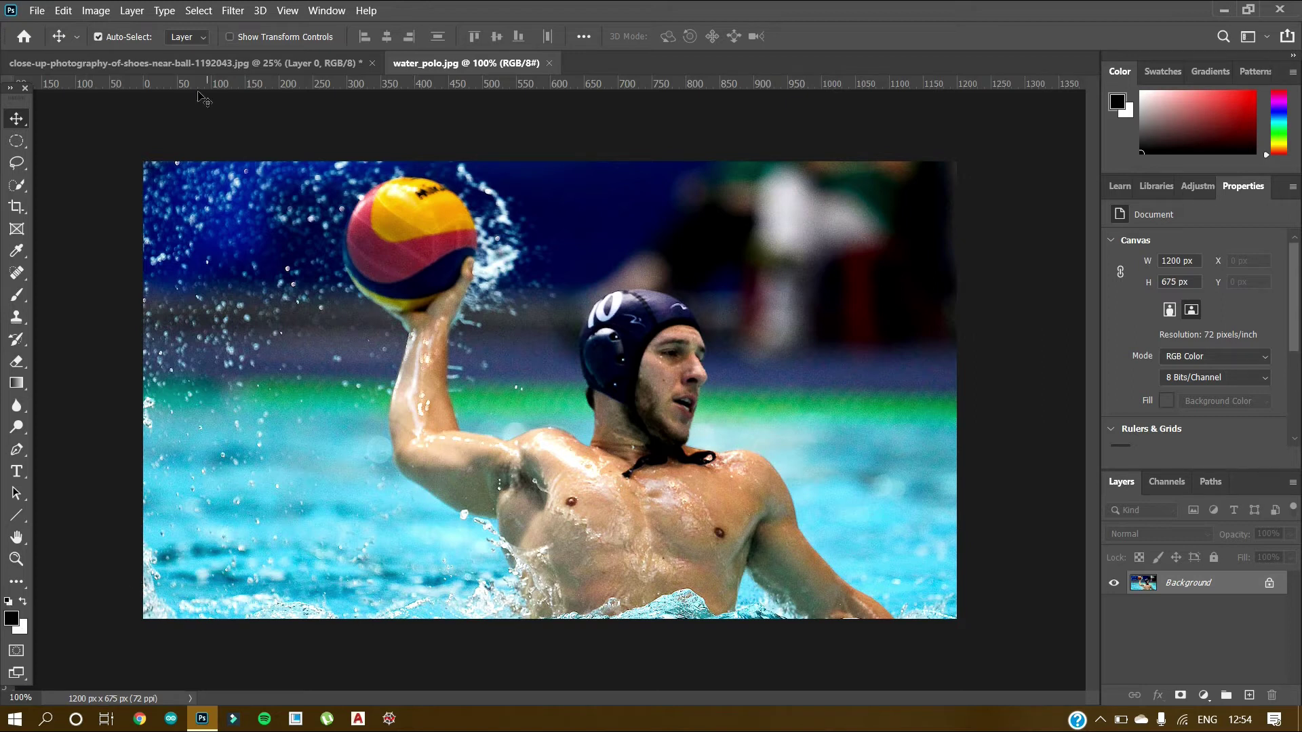
click(239, 11)
click(238, 10)
click(236, 9)
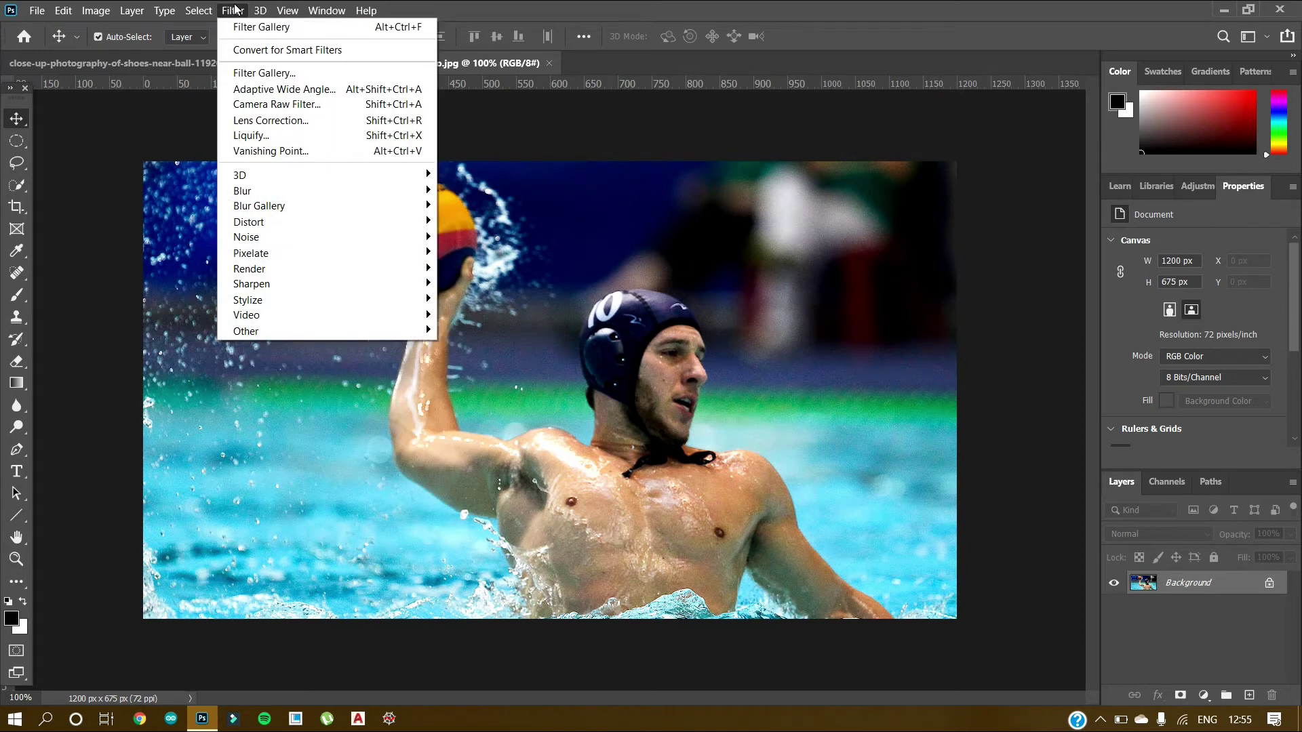
click(262, 51)
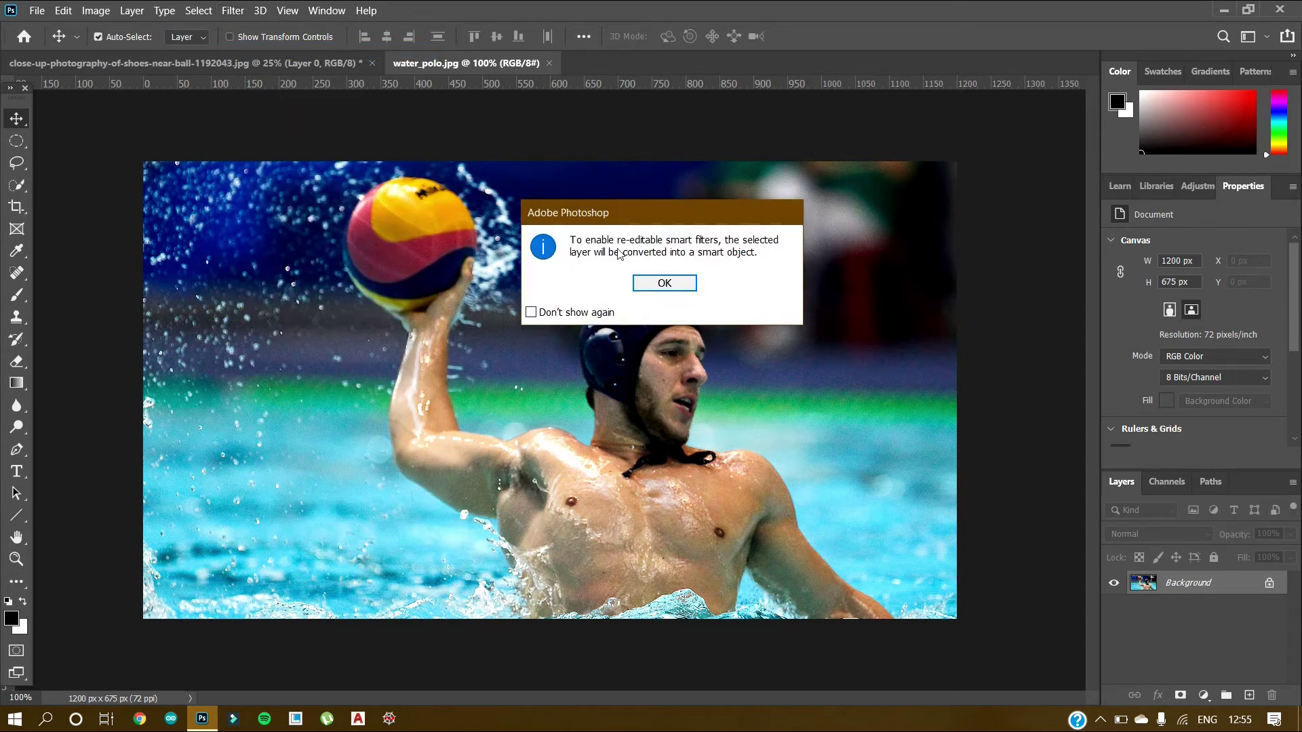
click(652, 282)
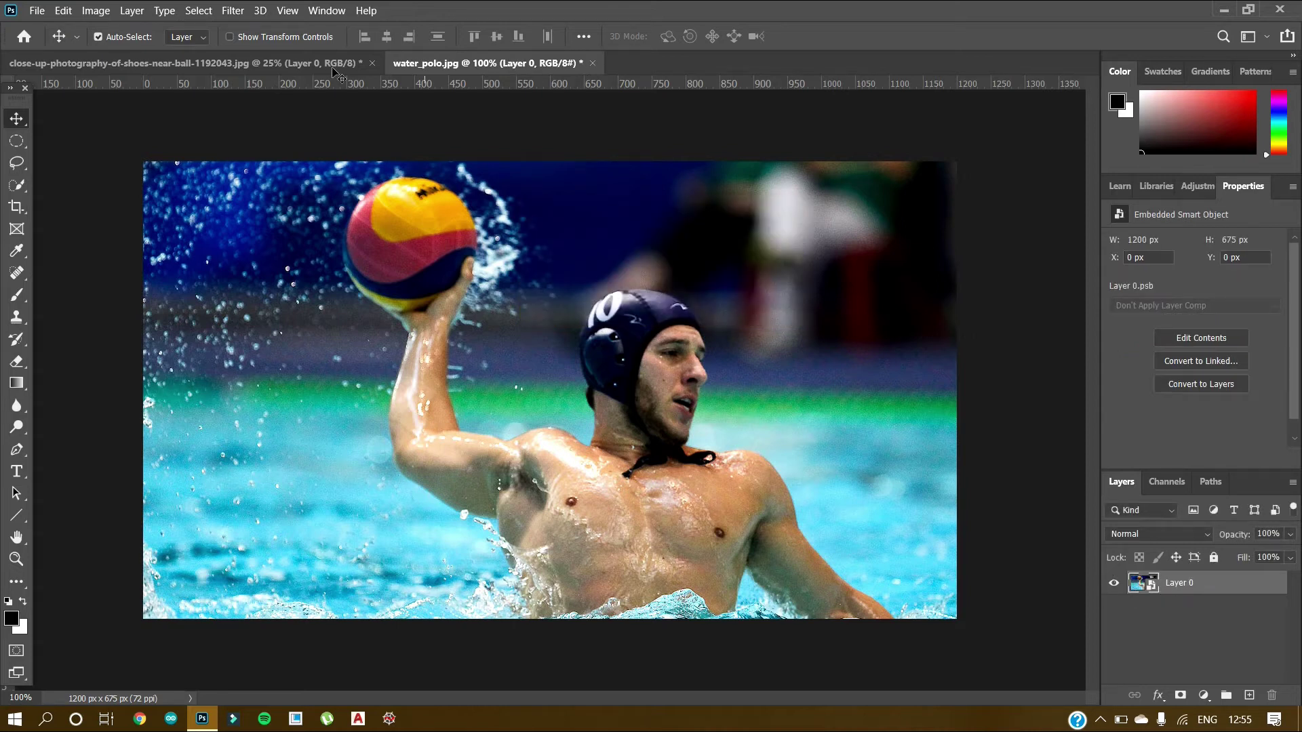
click(233, 11)
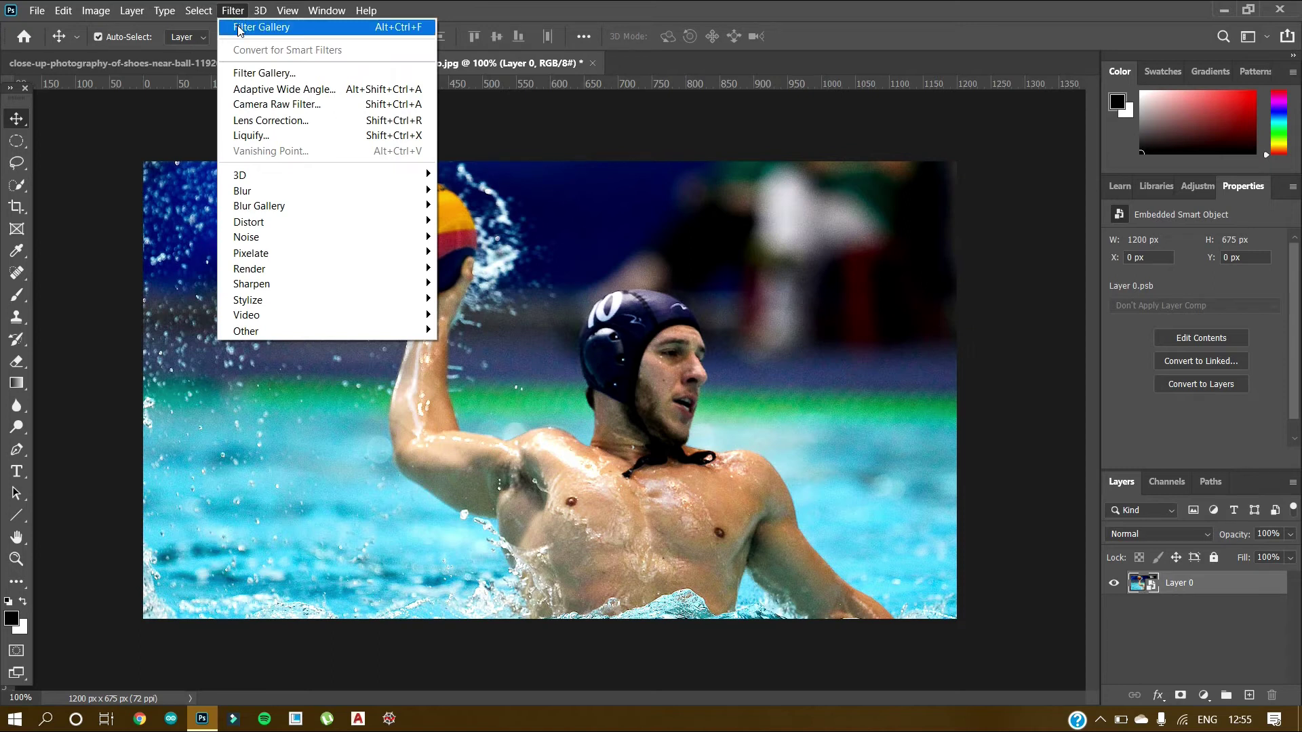
click(242, 27)
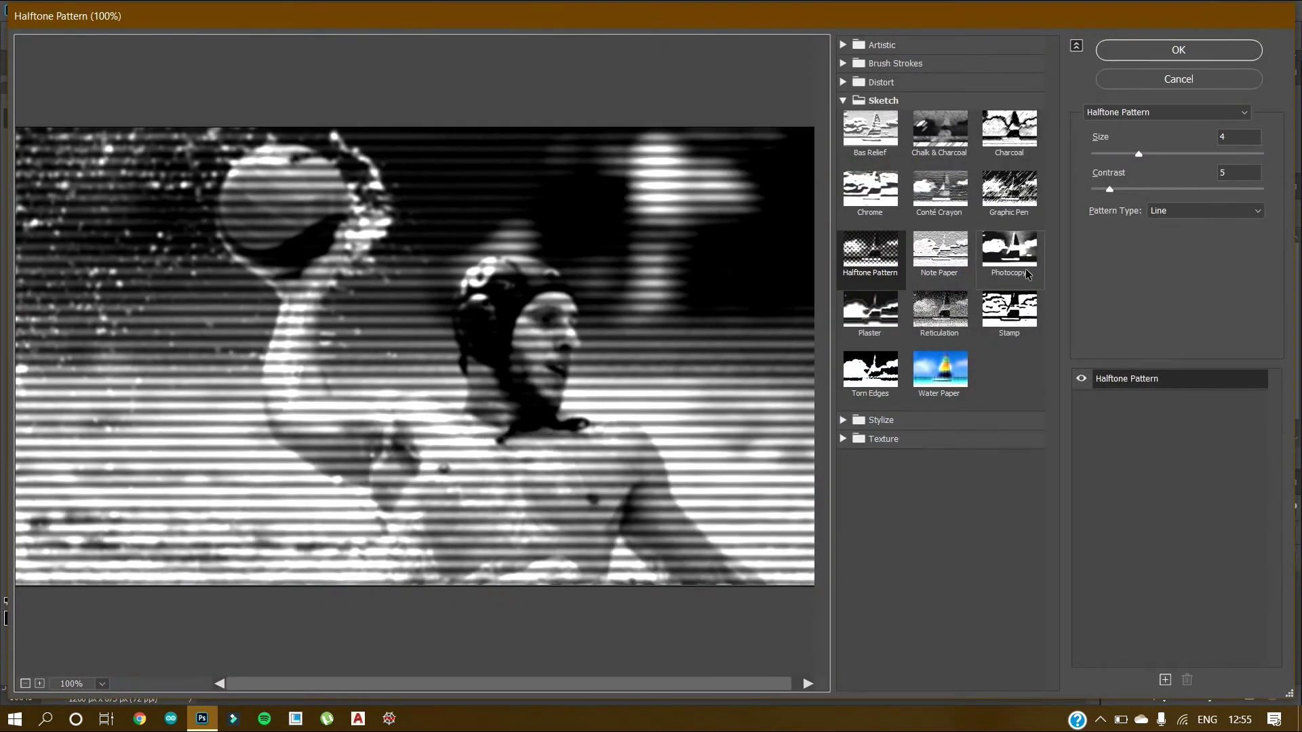
Set the halftone to the Dot pattern with Size 1 and Contrast 2, and apply it.
click(1231, 210)
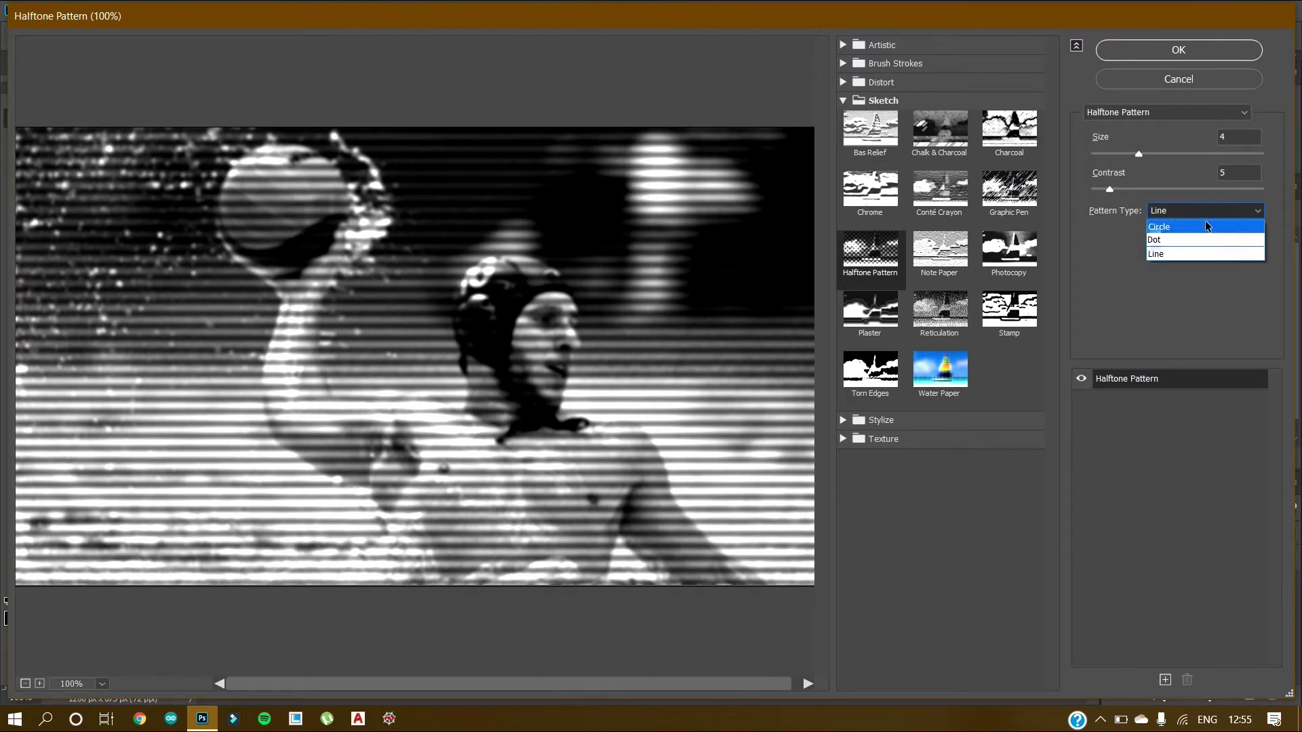
click(1190, 240)
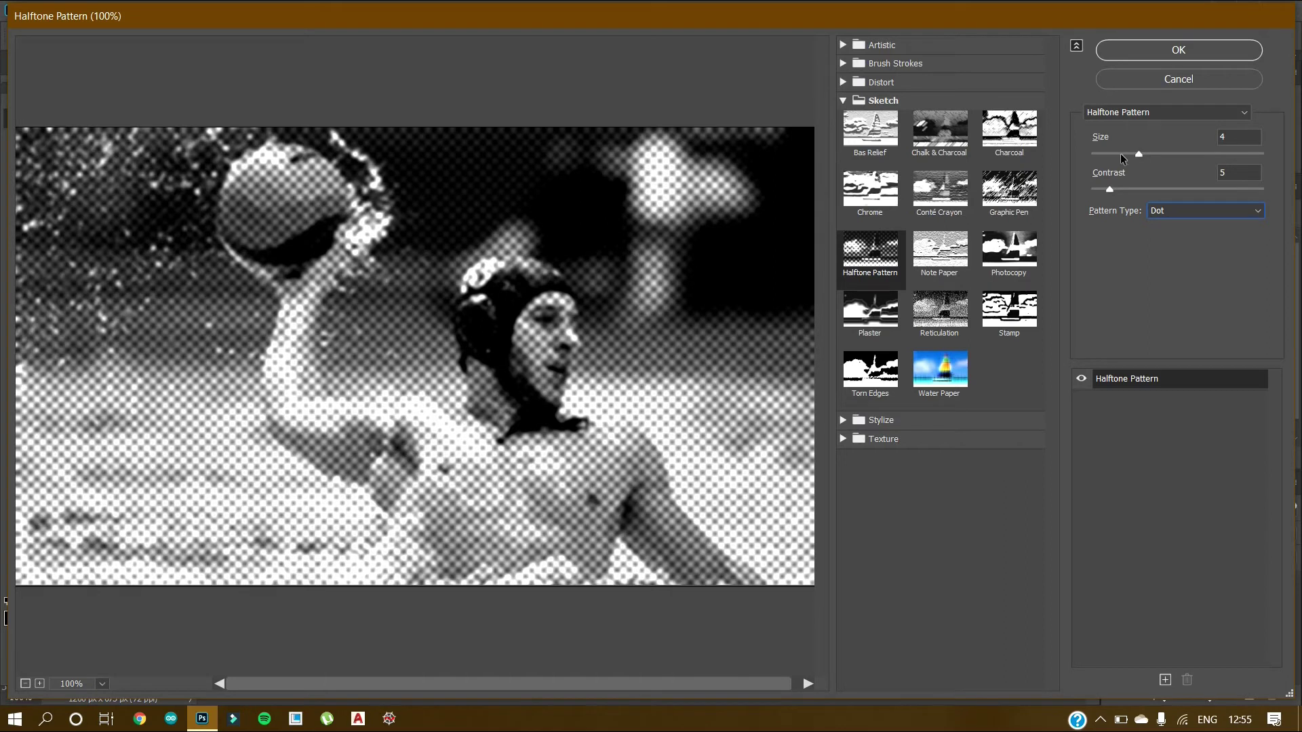
click(1110, 155)
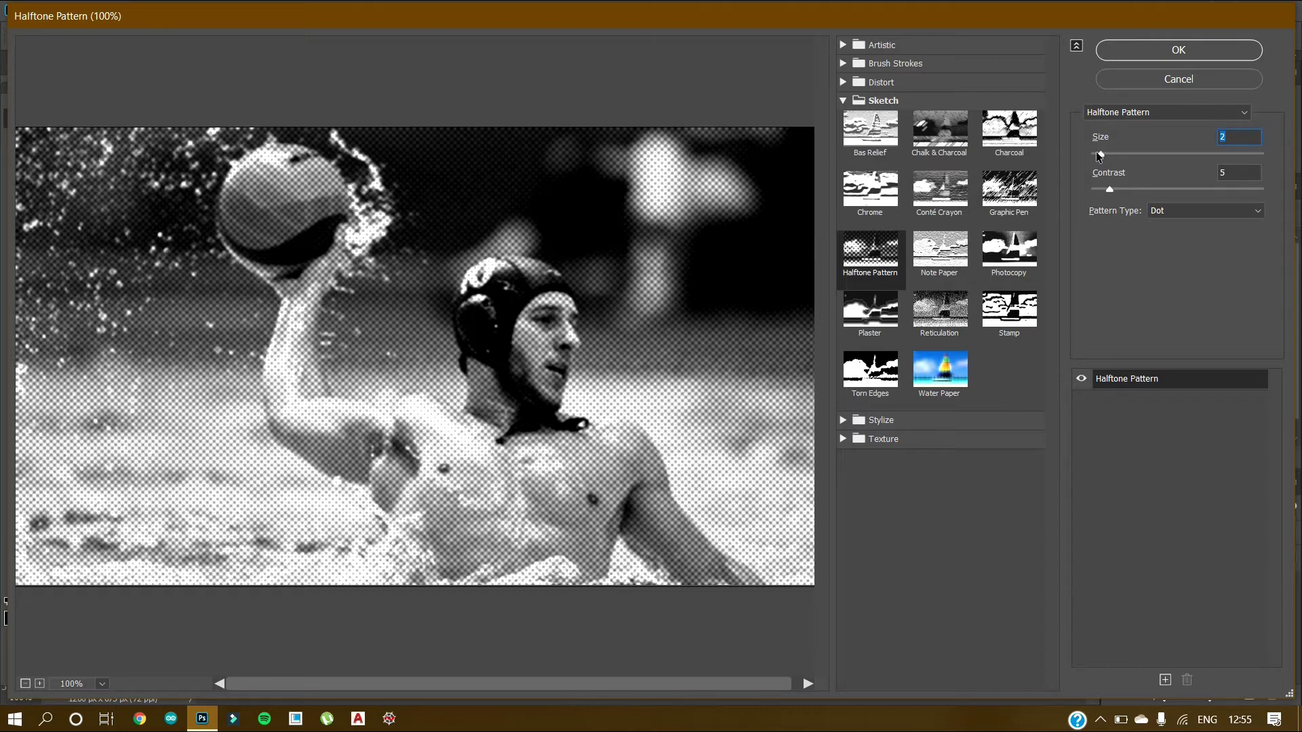
drag(1096, 151, 1092, 153)
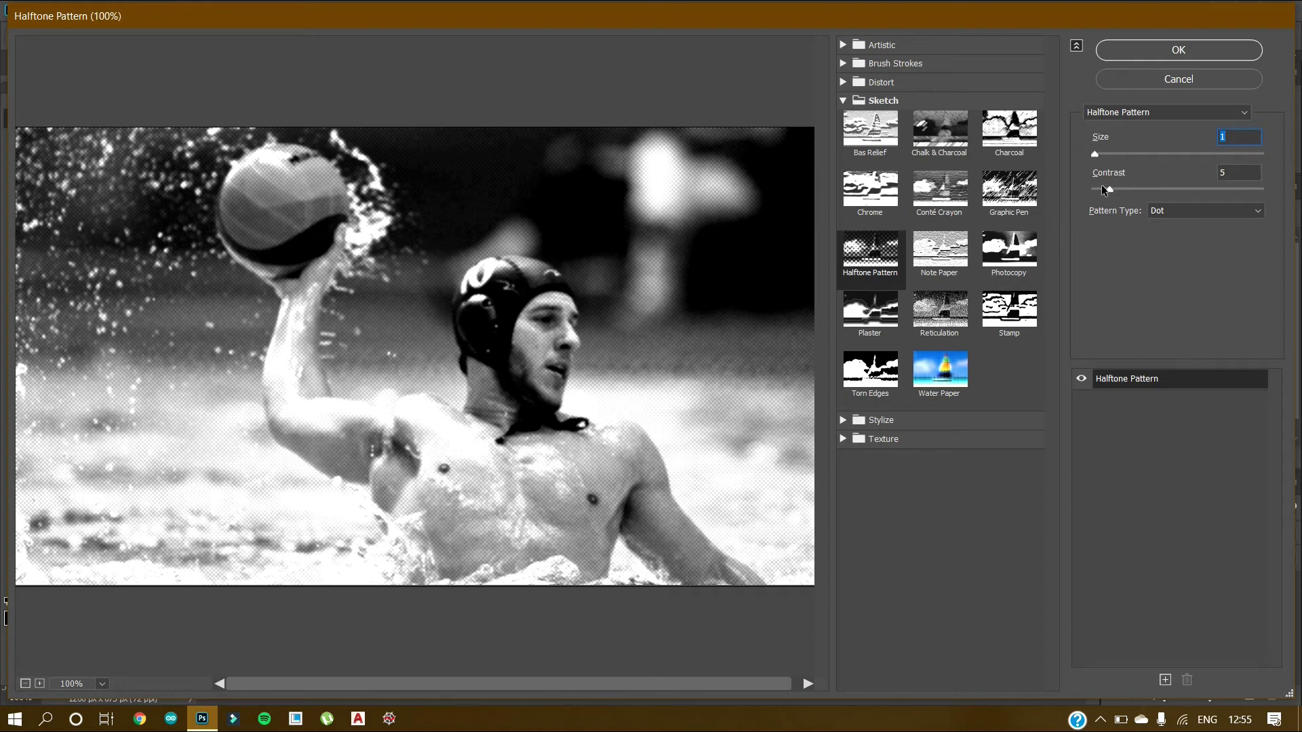
mouse_move(1108, 189)
mouse_down()
mouse_move(1080, 195)
mouse_move(1097, 187)
mouse_up()
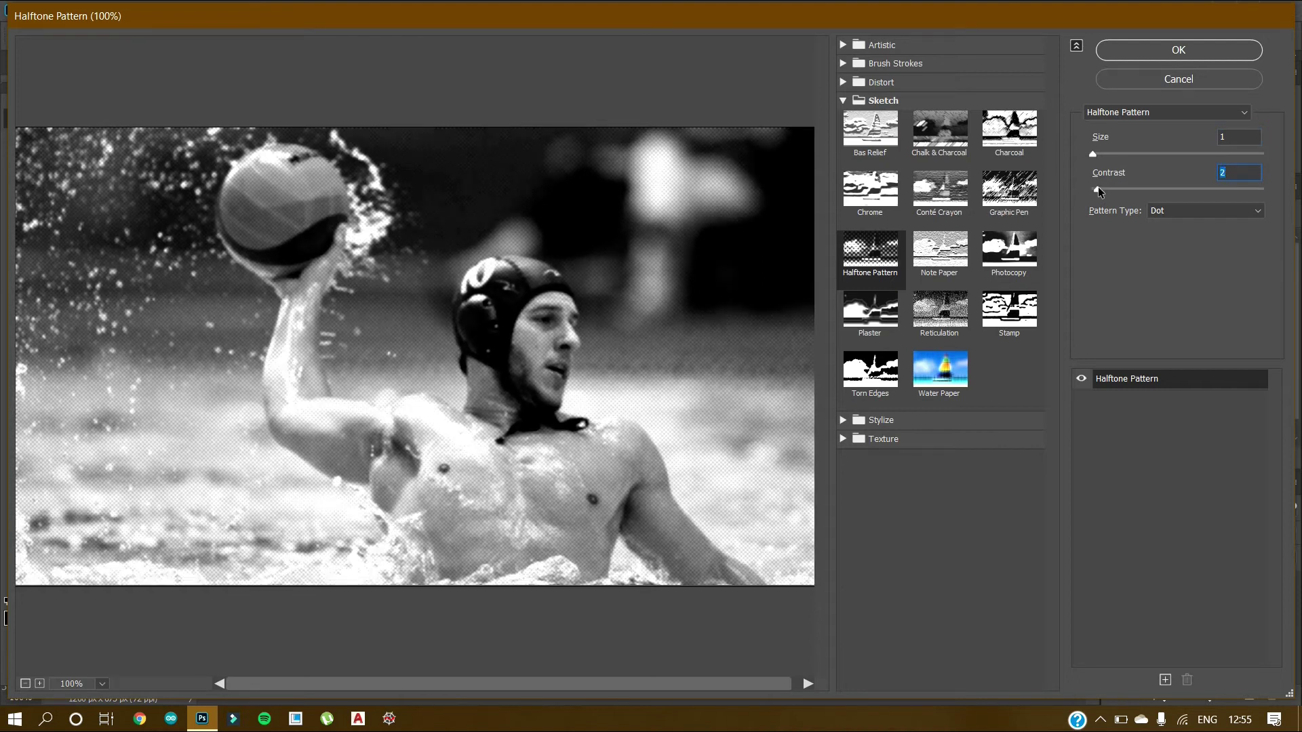
click(1178, 51)
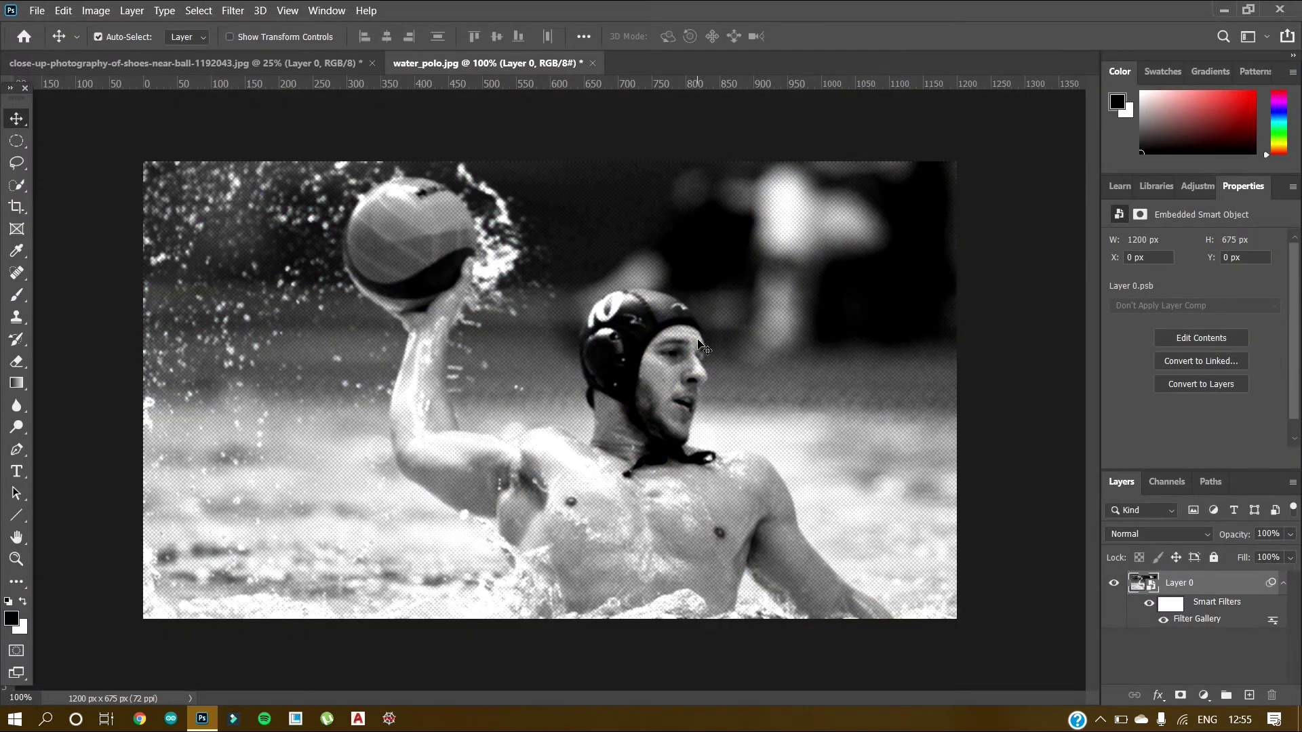
key(ctrl+plus)
key(ctrl+plus)
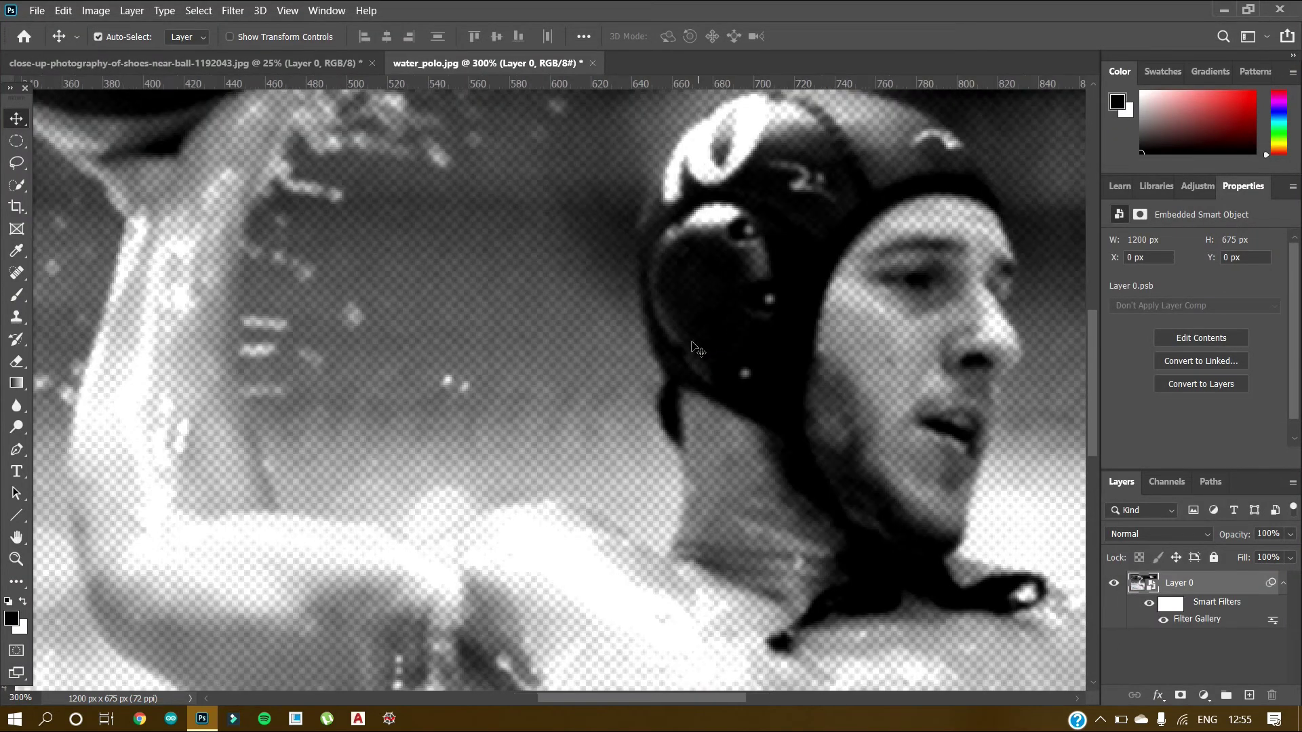
key(ctrl)
key(ctrl+minus)
key(ctrl+minus)
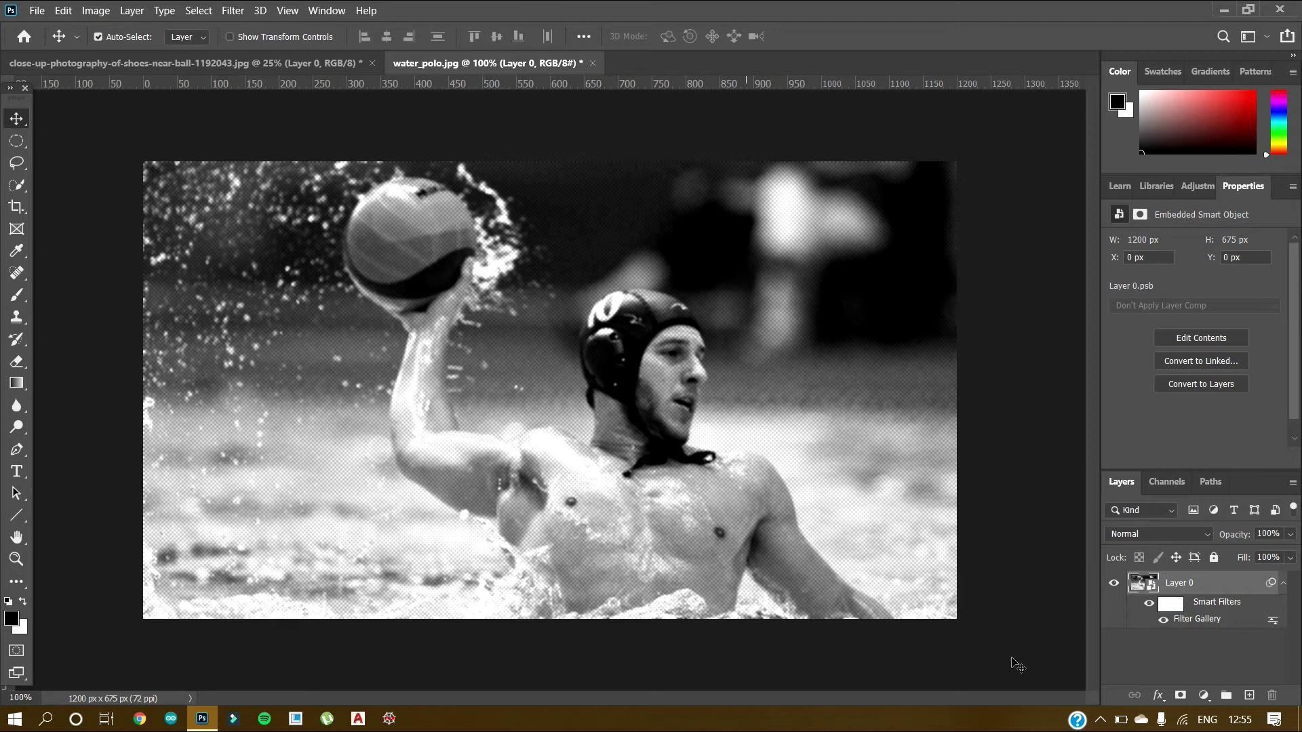
Add a Gradient Overlay effect and browse the Basics, Blues and Purples gradient preset groups.
click(1158, 696)
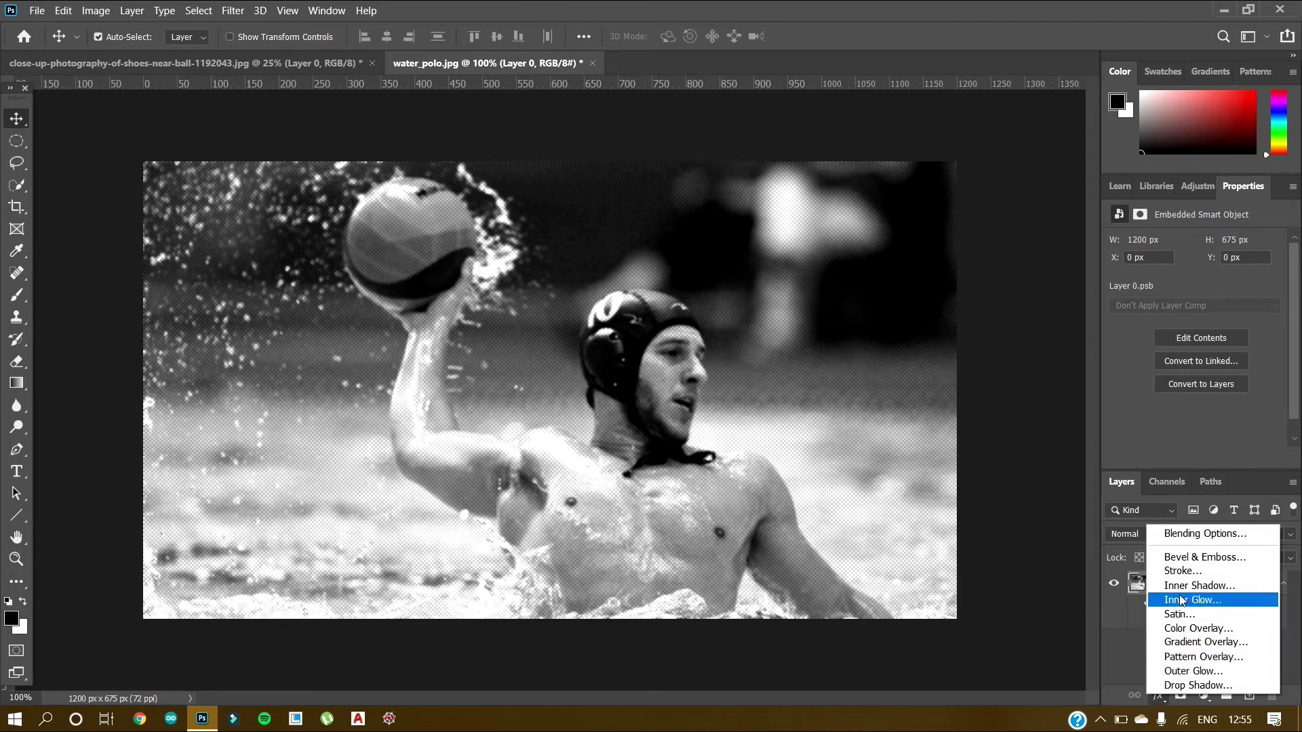
click(1191, 644)
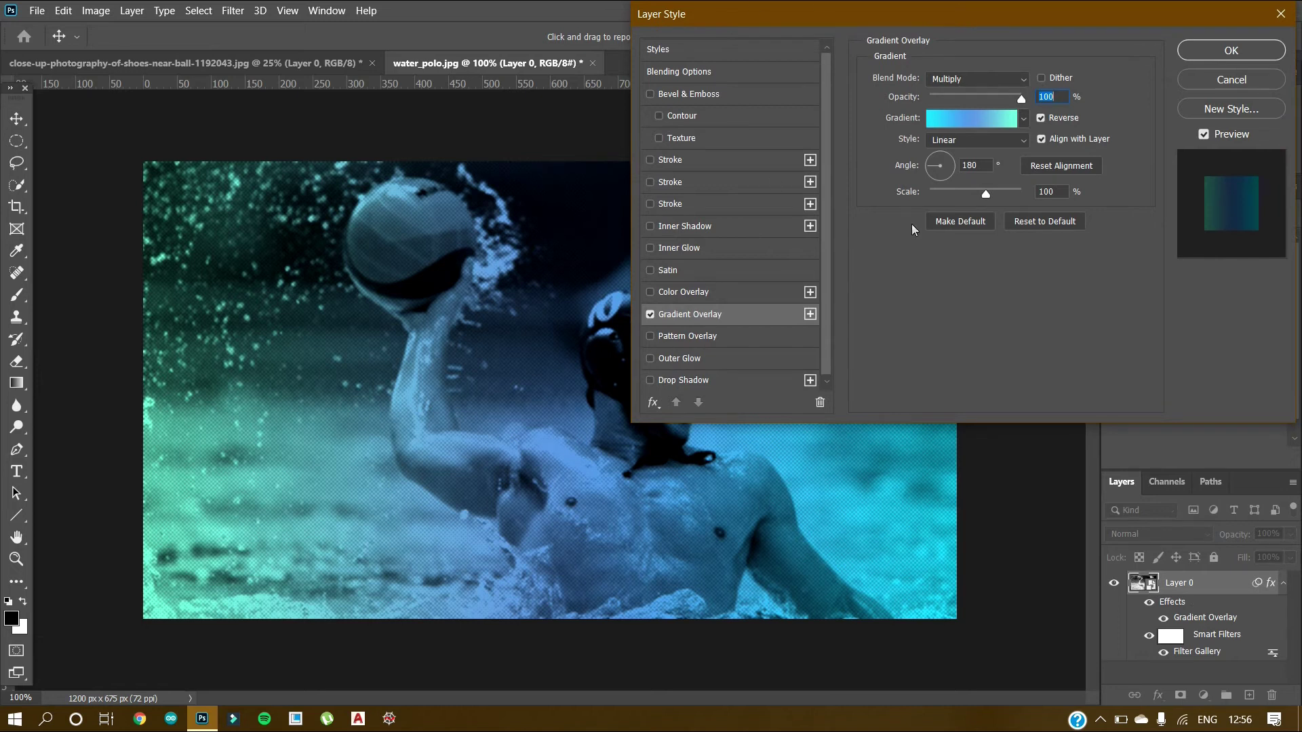
click(1019, 119)
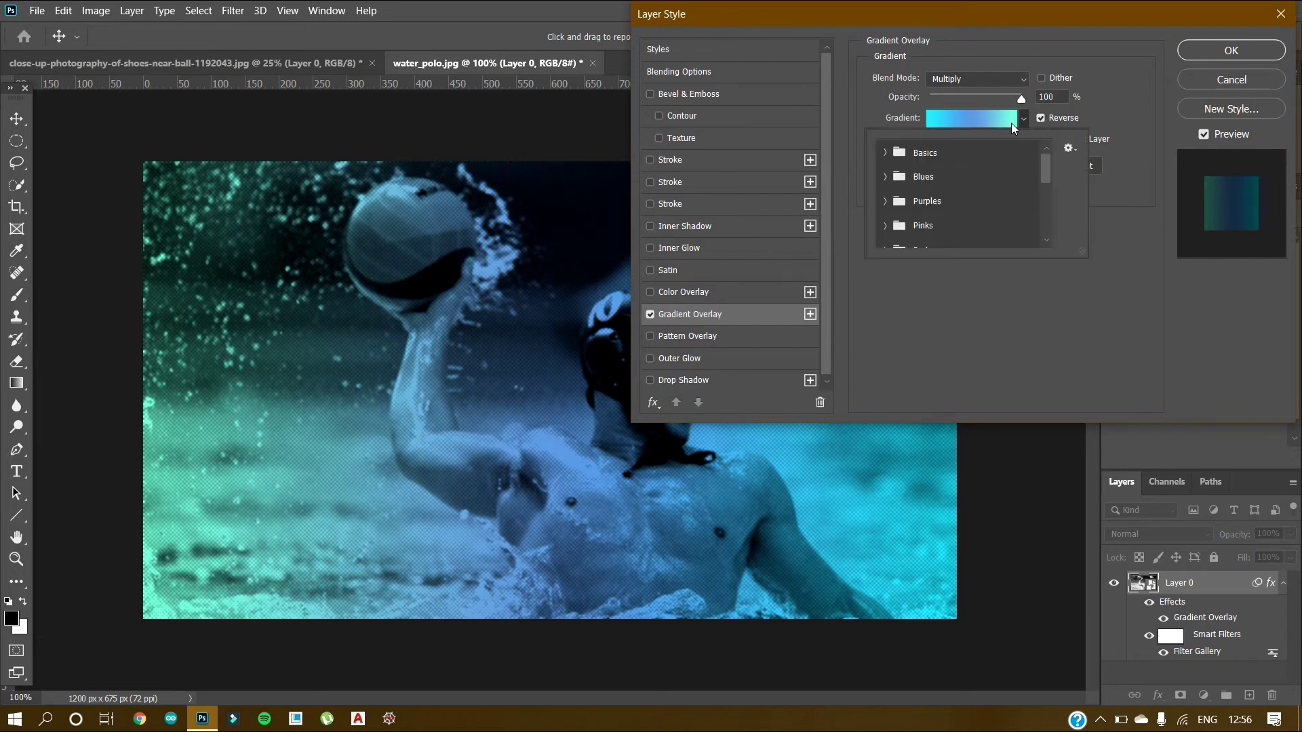
click(886, 152)
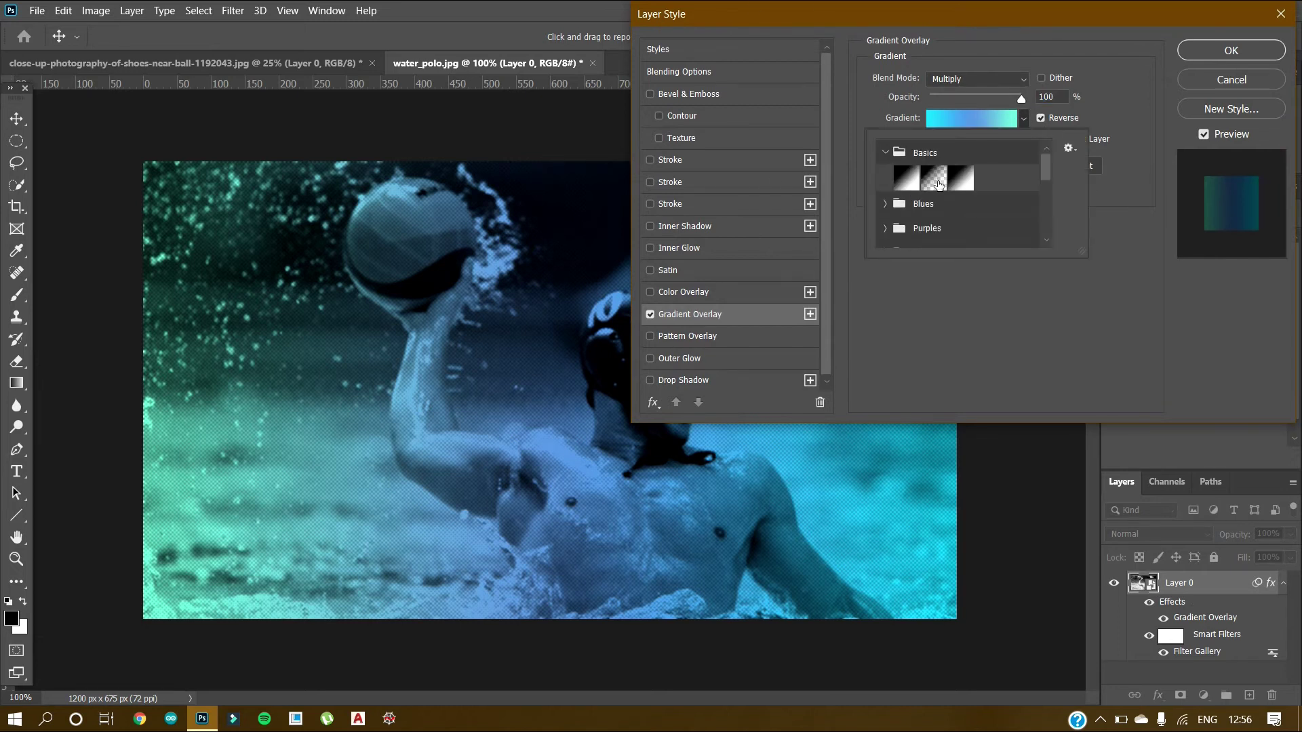
scroll(946, 181, down, 1)
click(893, 178)
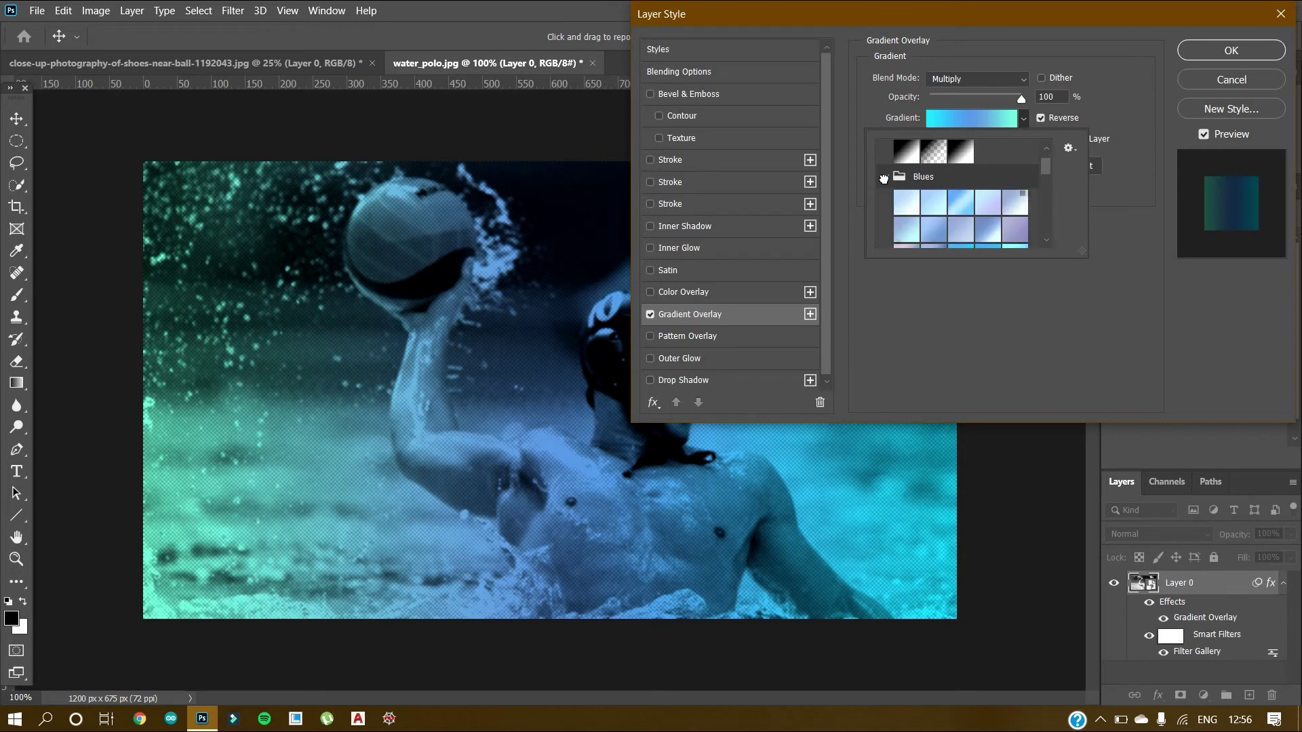
scroll(895, 182, down, 2)
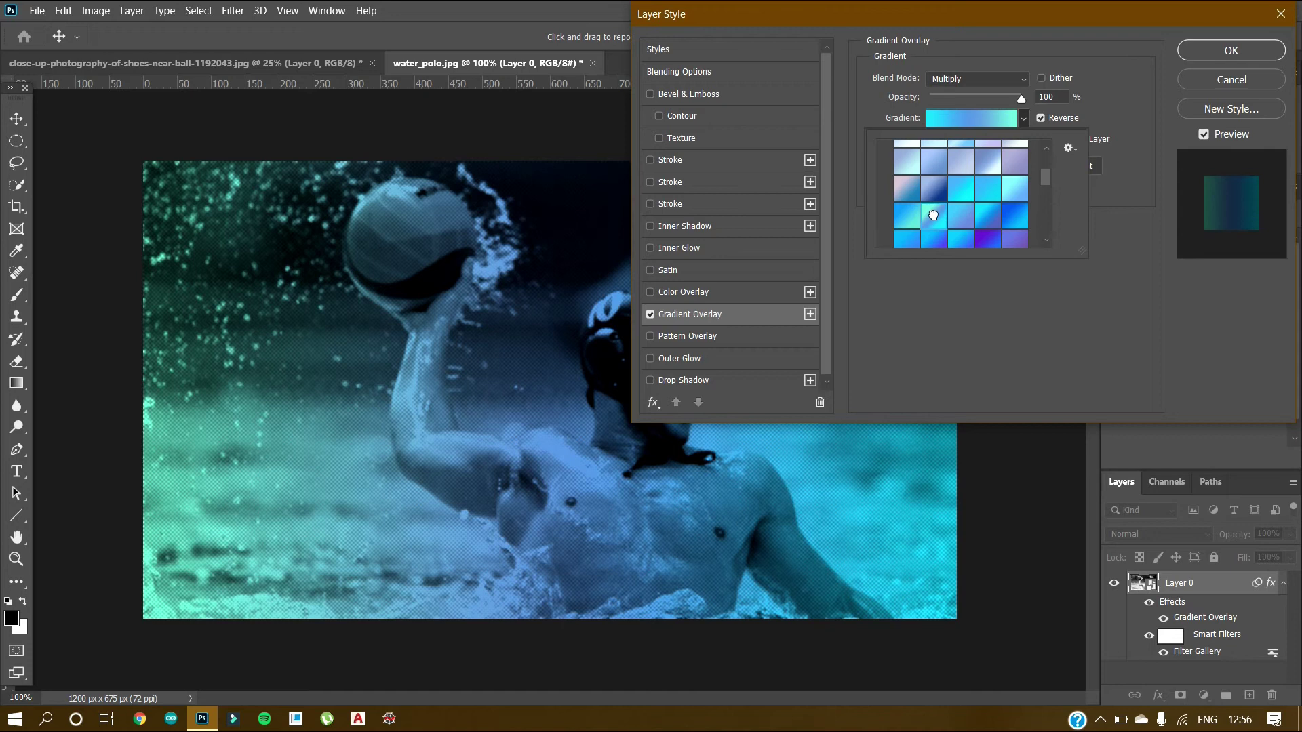
scroll(932, 215, down, 3)
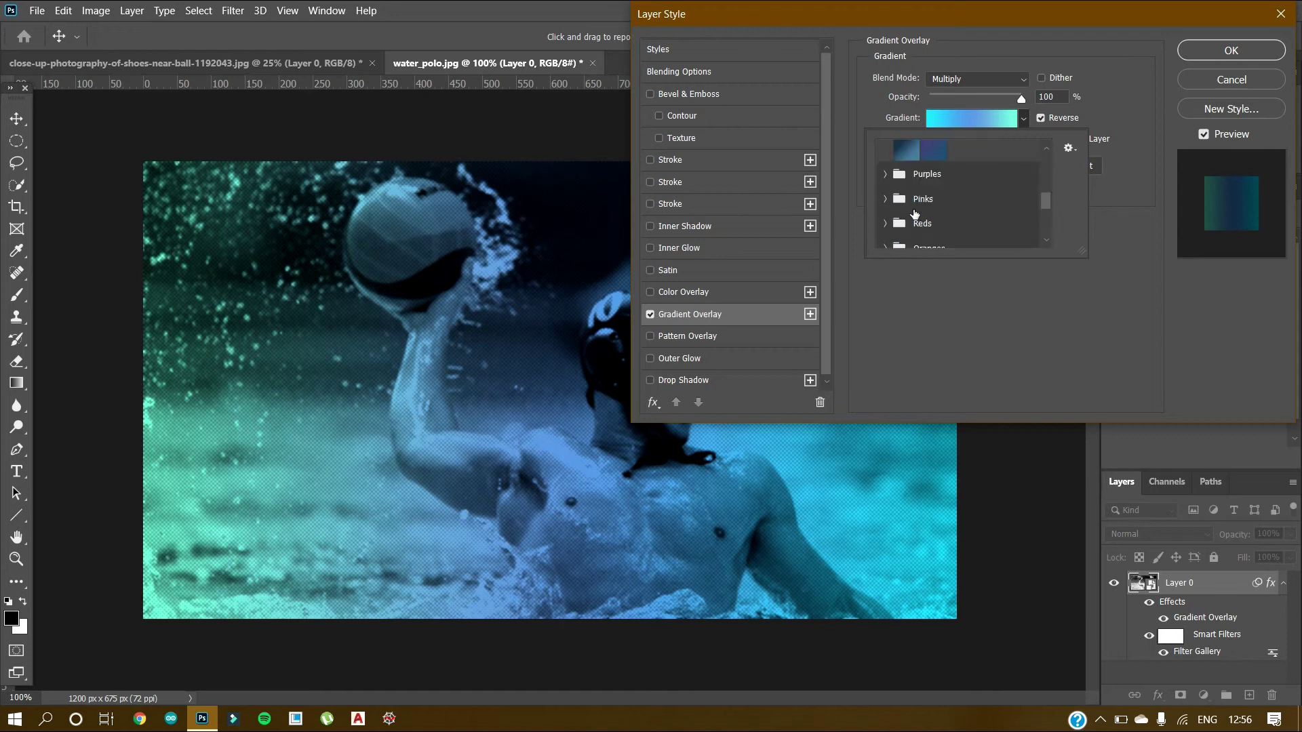
click(887, 178)
scroll(935, 203, down, 2)
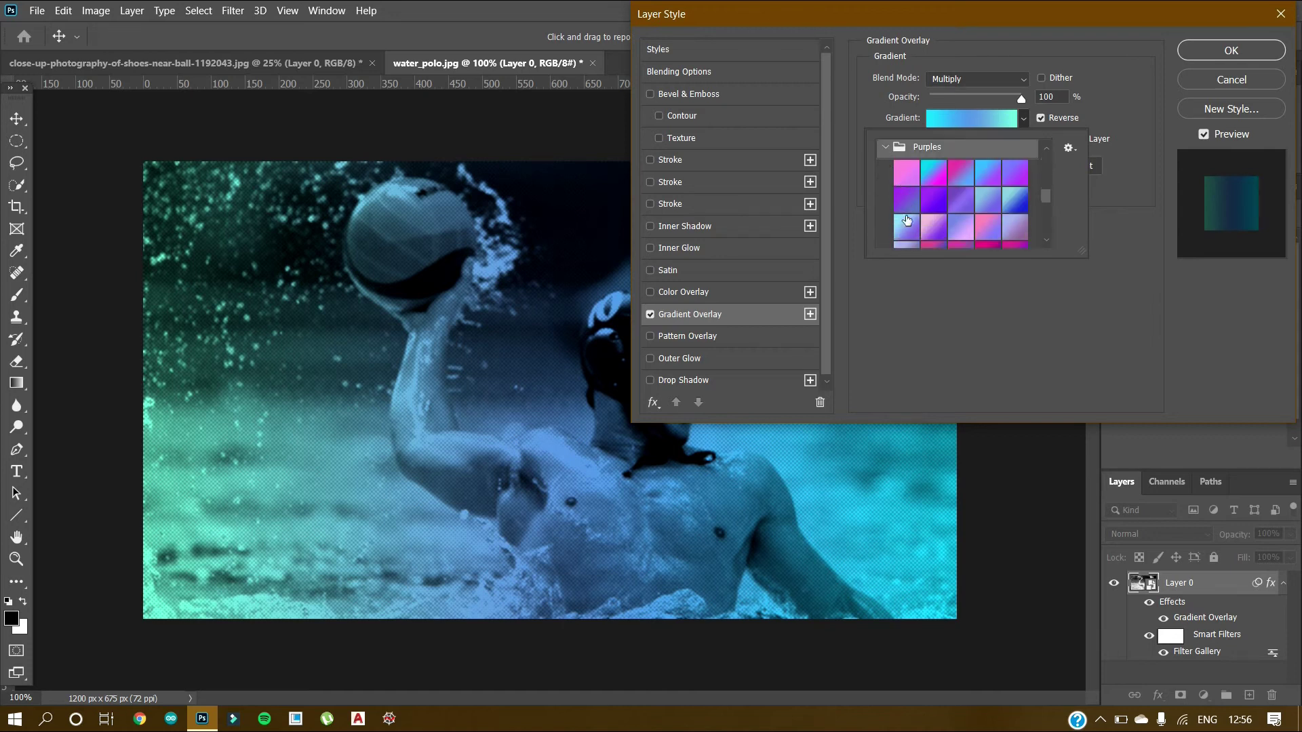
Preview purple and pink gradients, then settle on the teal-to-blue Blue_17 preset.
click(933, 188)
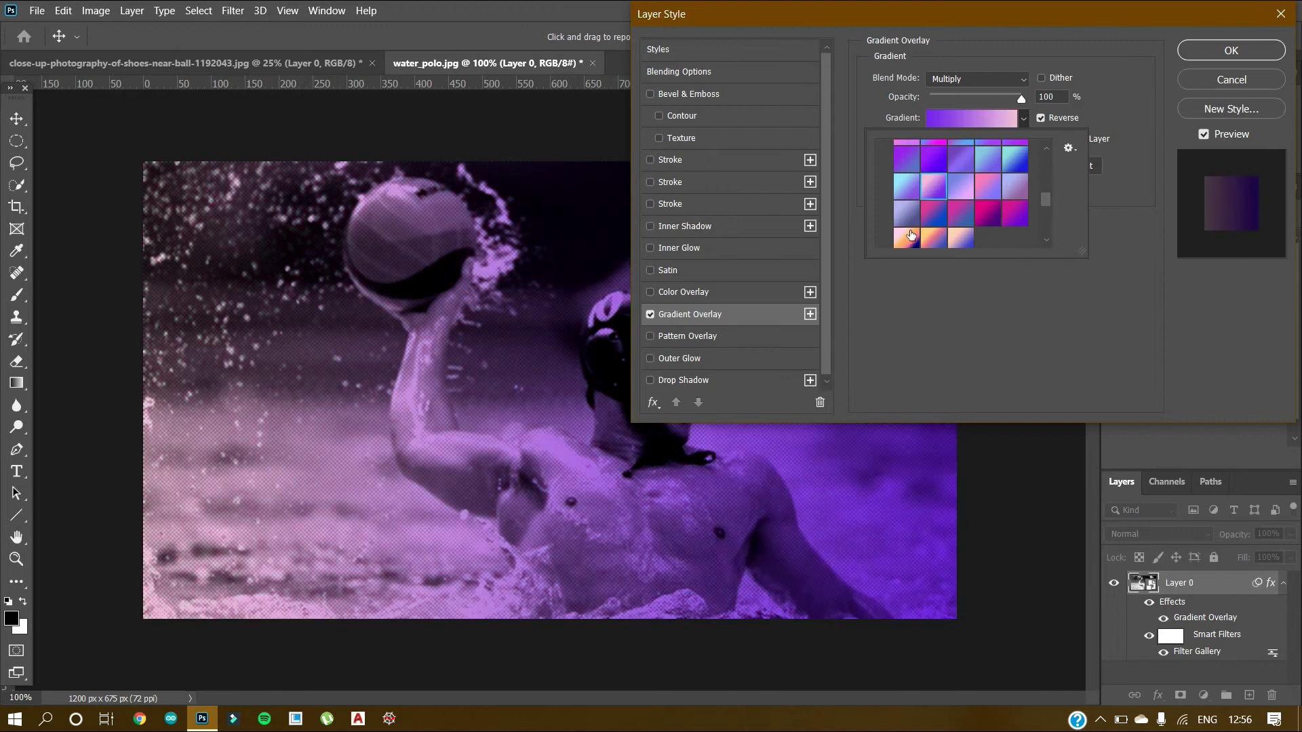
scroll(912, 234, down, 2)
click(934, 187)
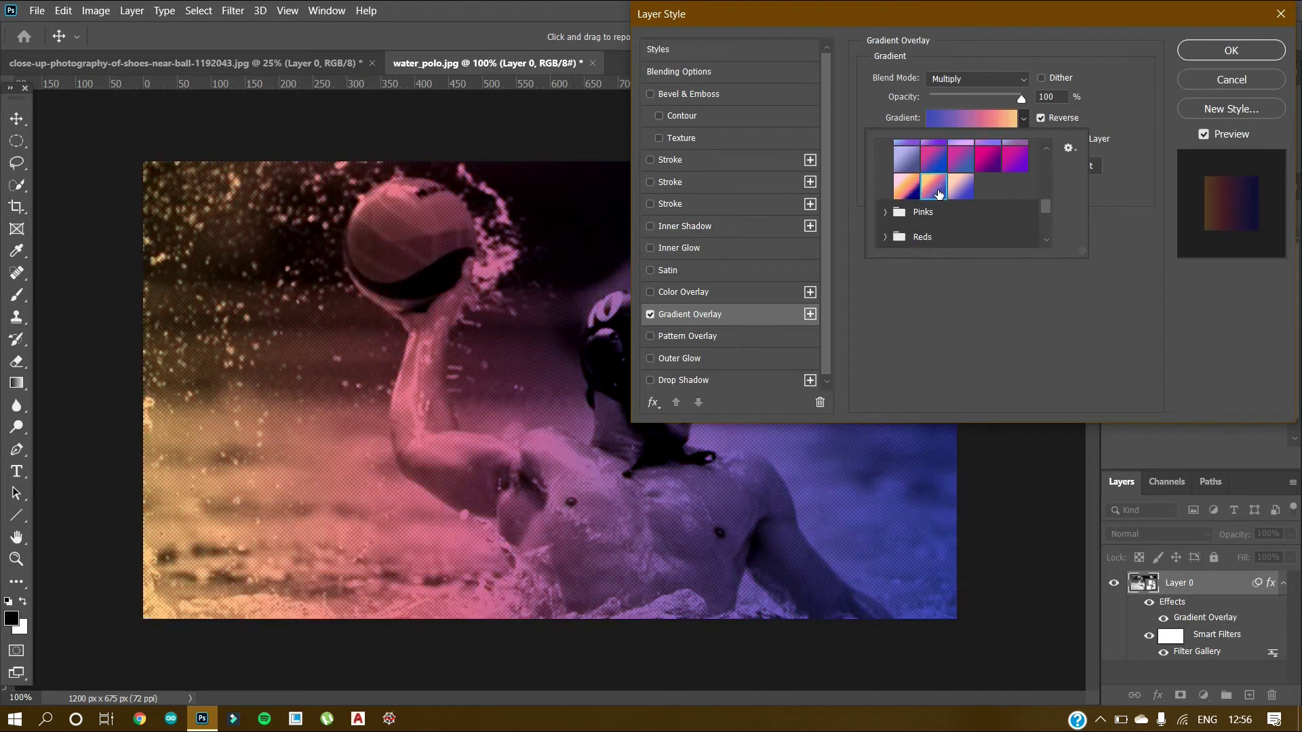
scroll(939, 197, down, 1)
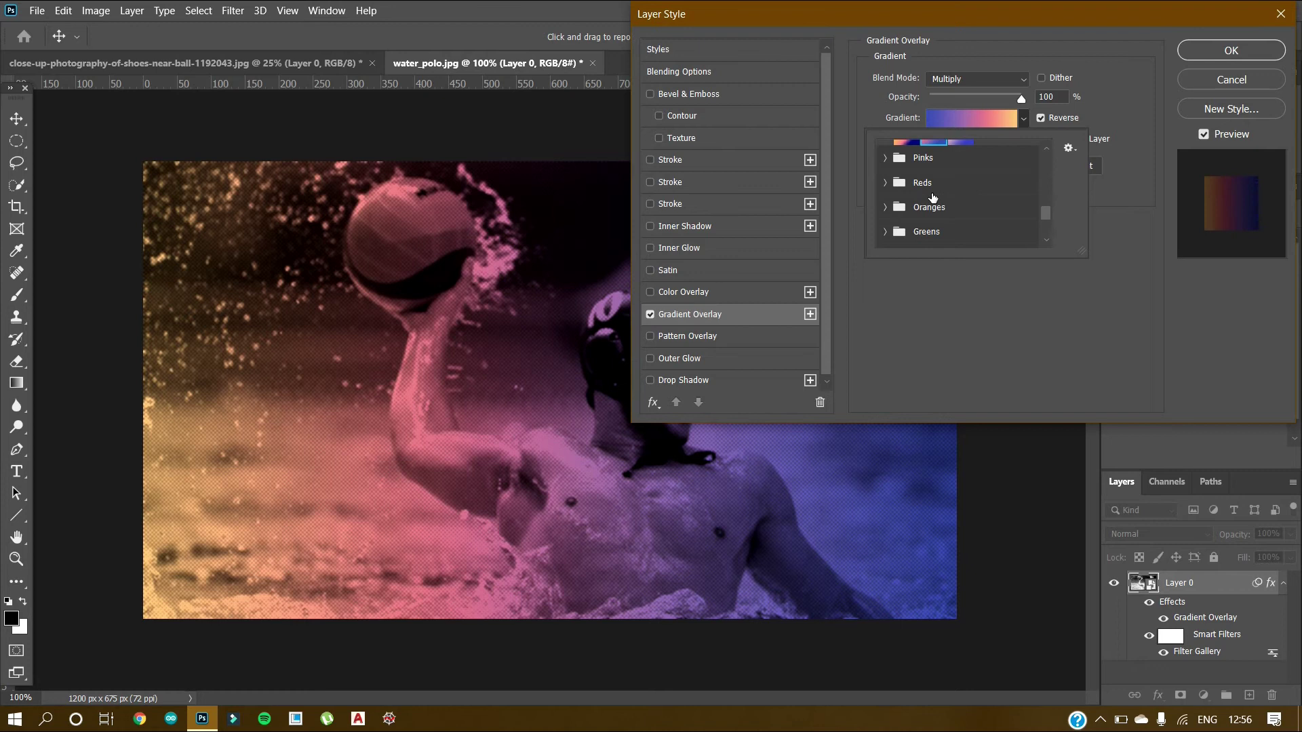
scroll(931, 198, up, 1)
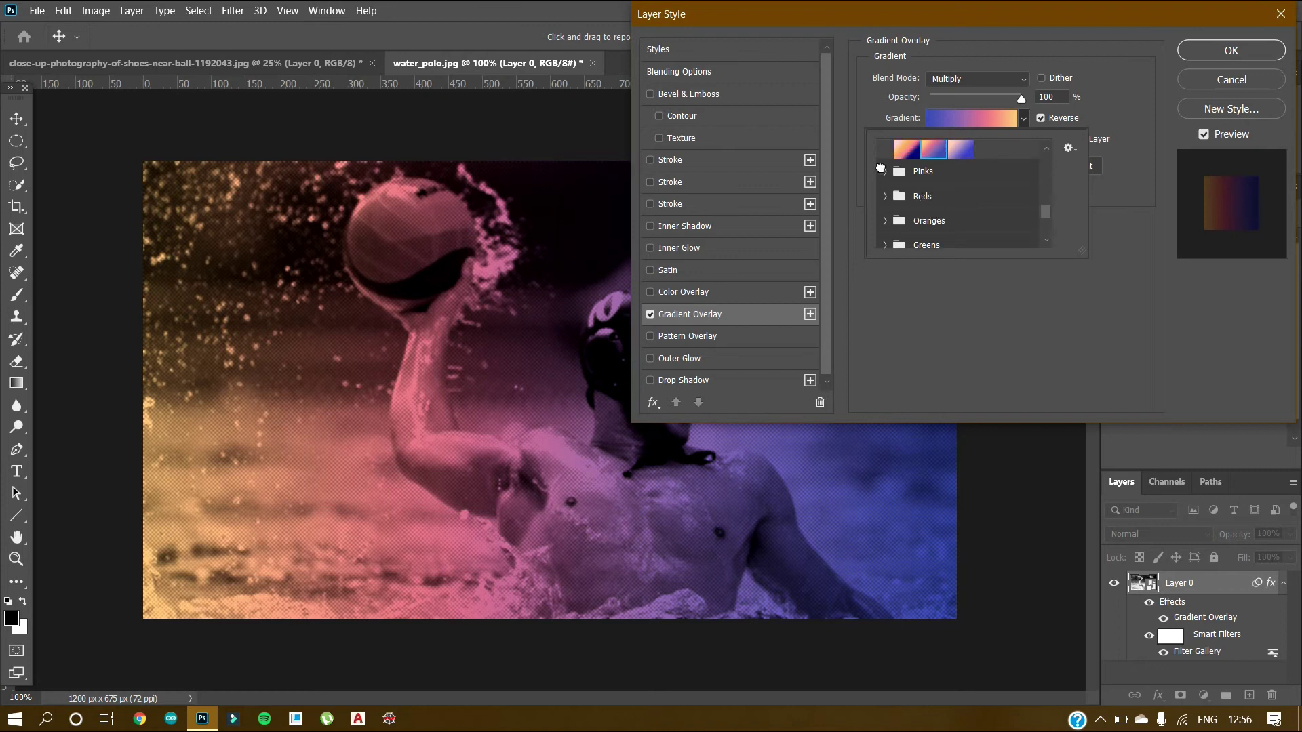
click(883, 170)
scroll(956, 221, down, 1)
click(960, 198)
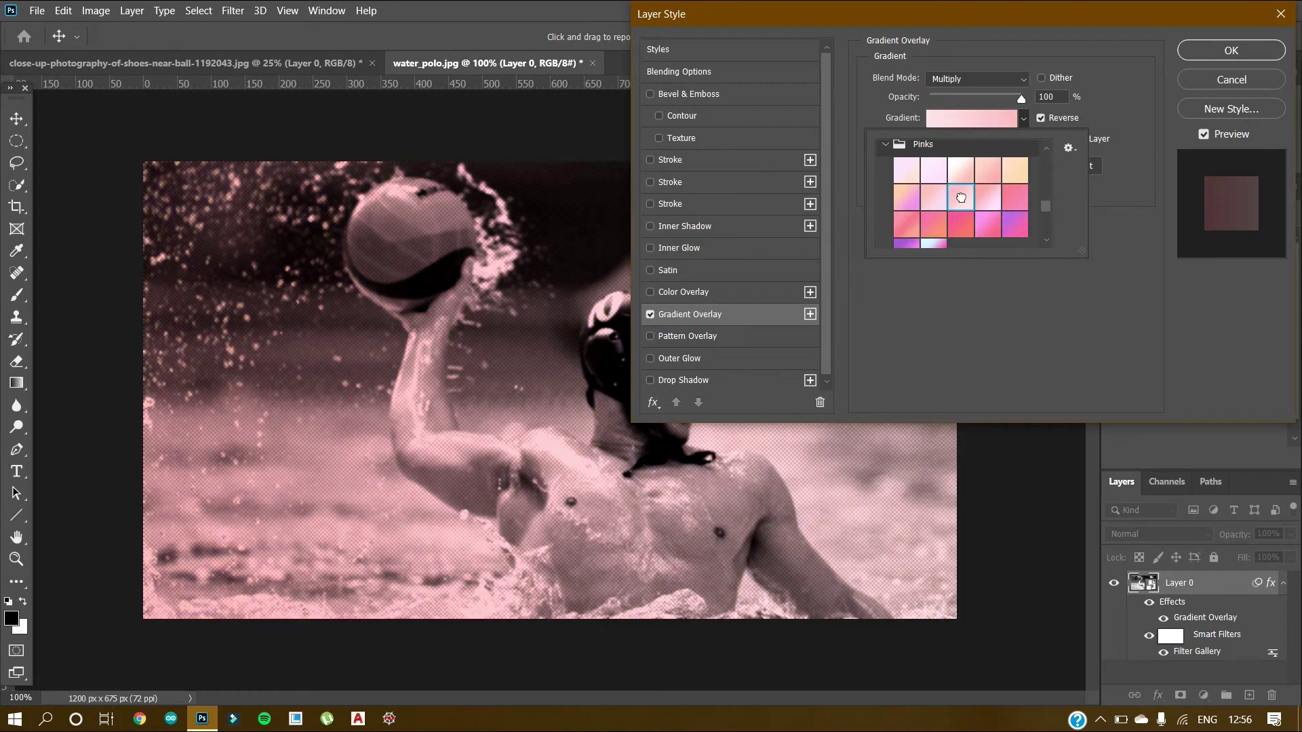
scroll(949, 217, down, 1)
click(939, 233)
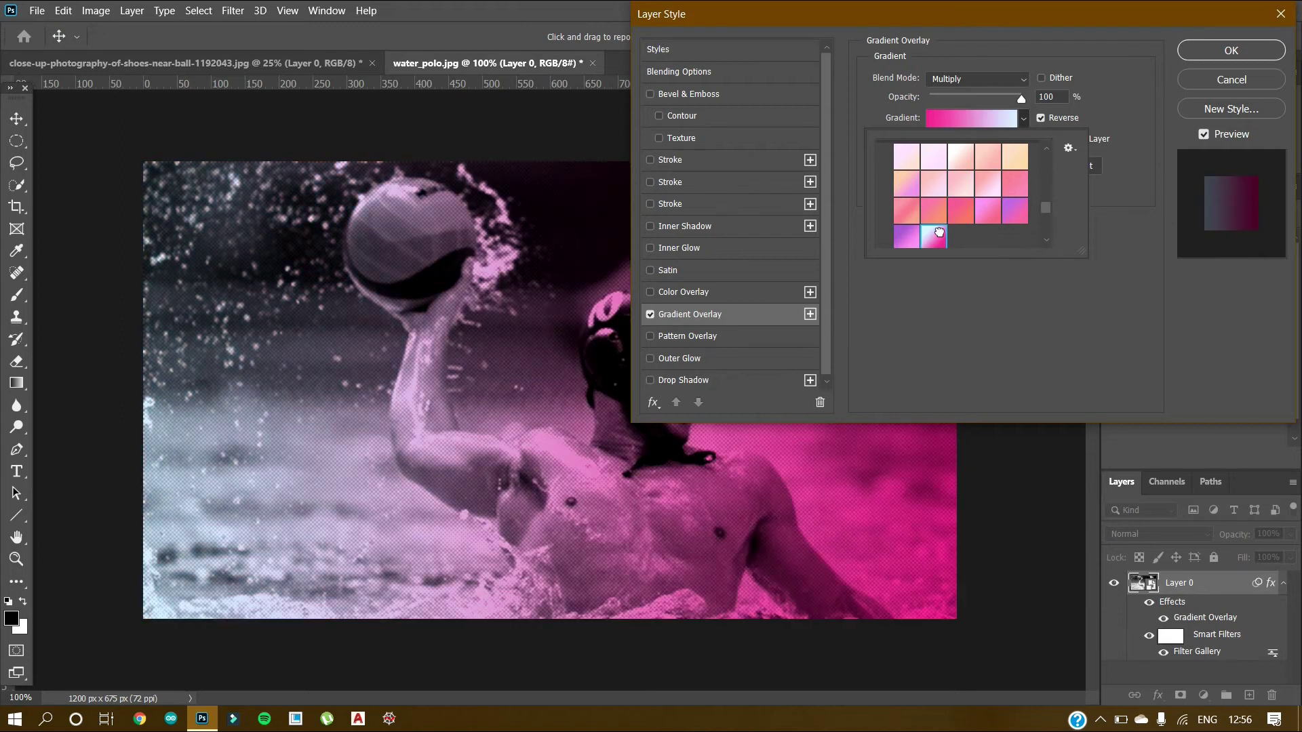
scroll(958, 231, up, 6)
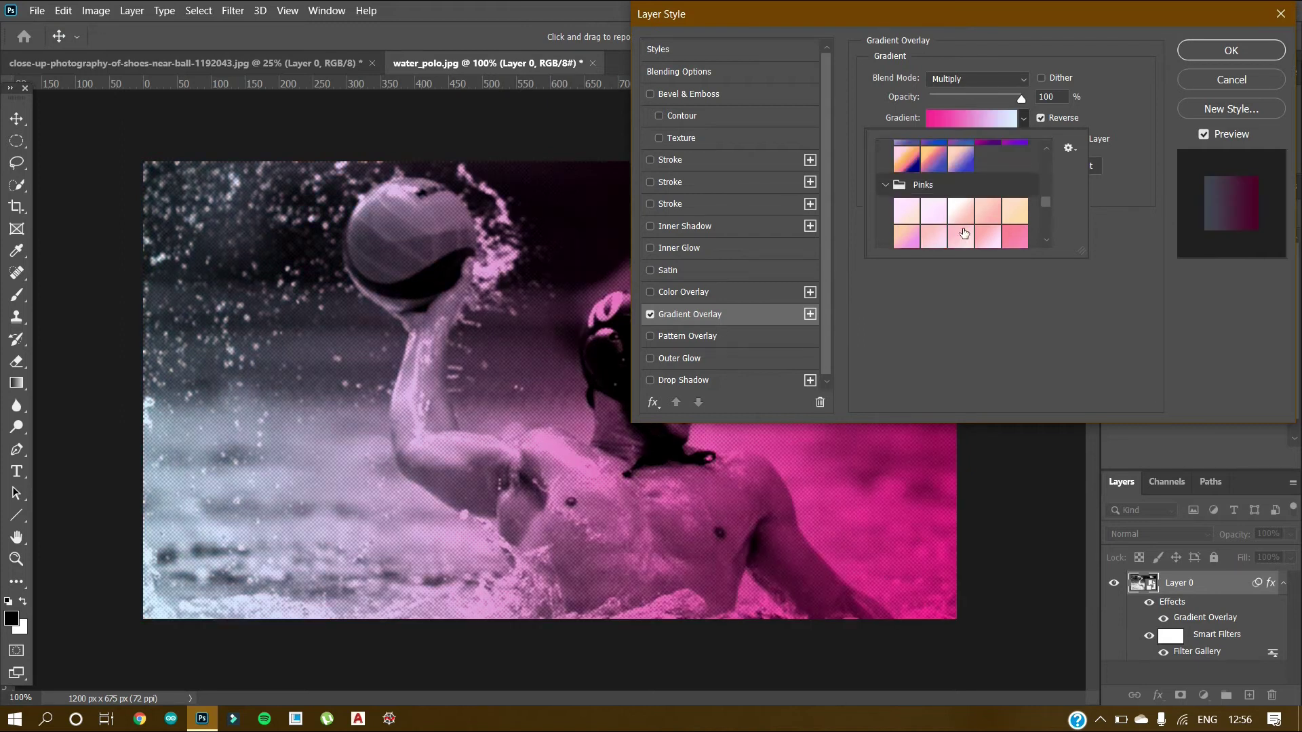
scroll(957, 232, up, 1)
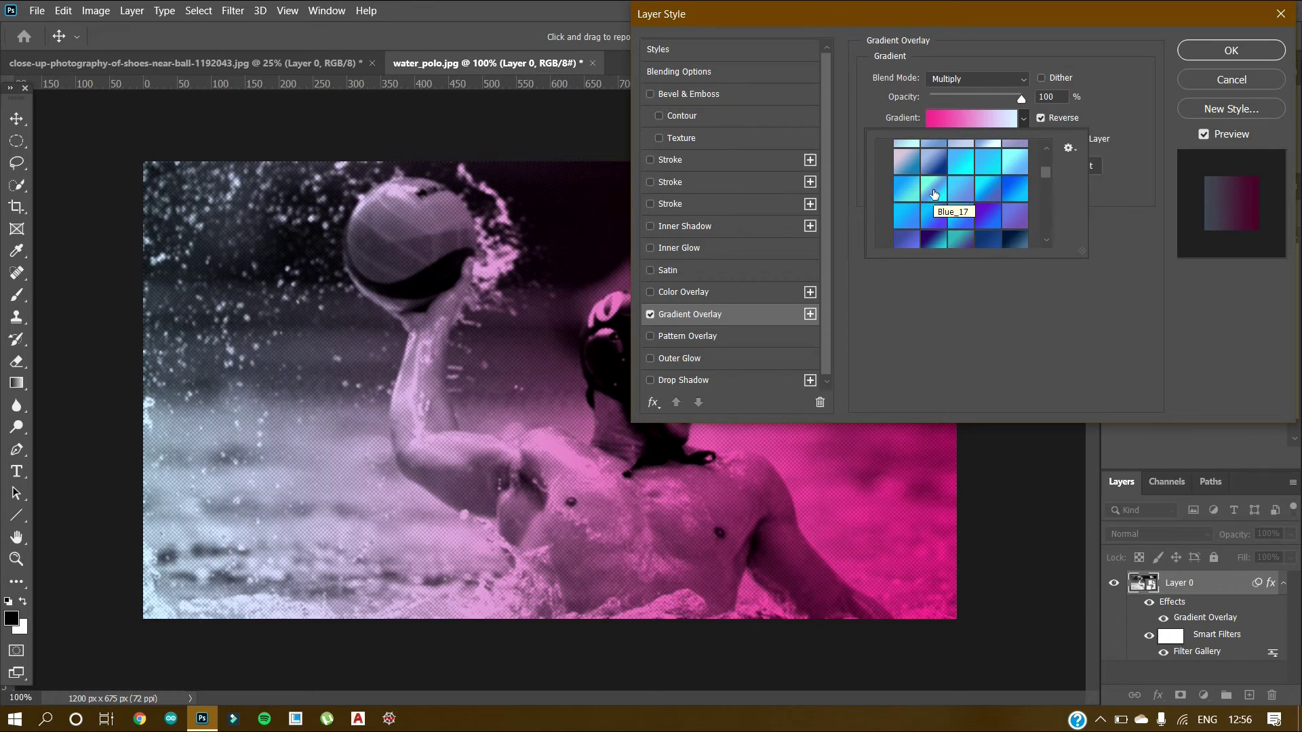
click(933, 192)
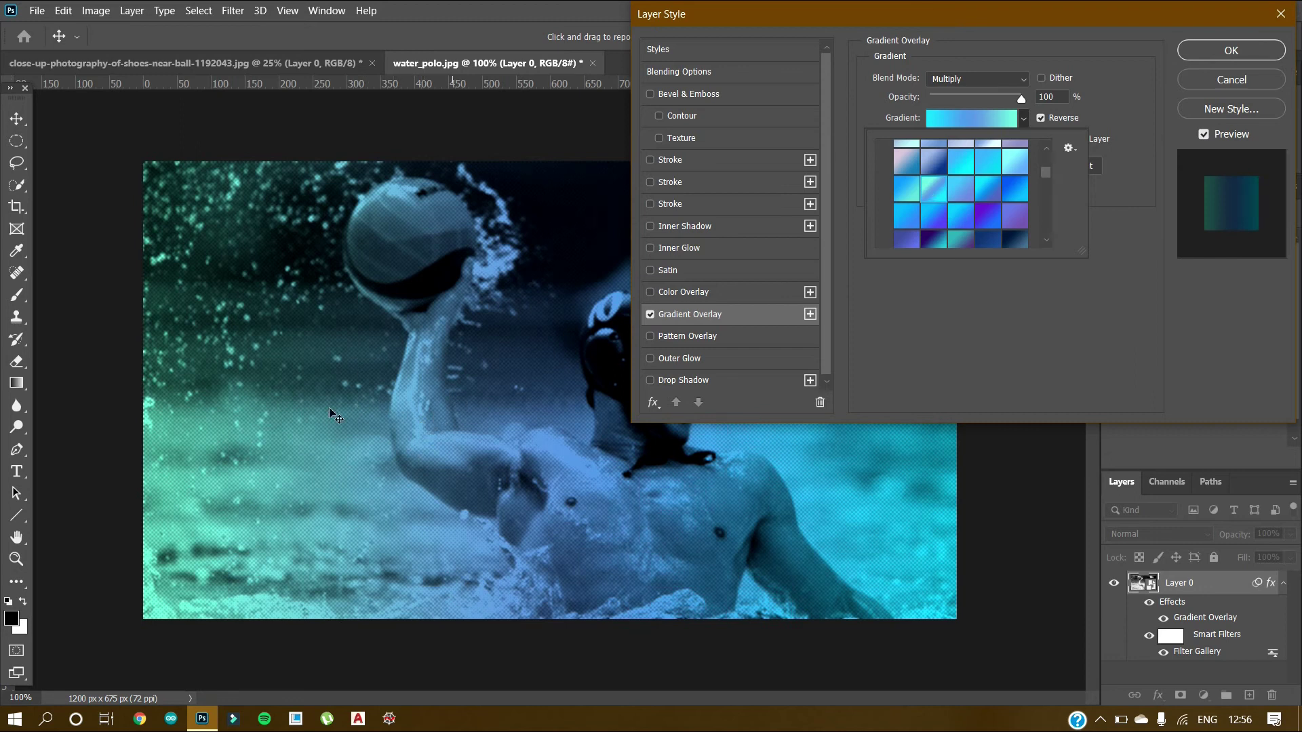
click(1193, 51)
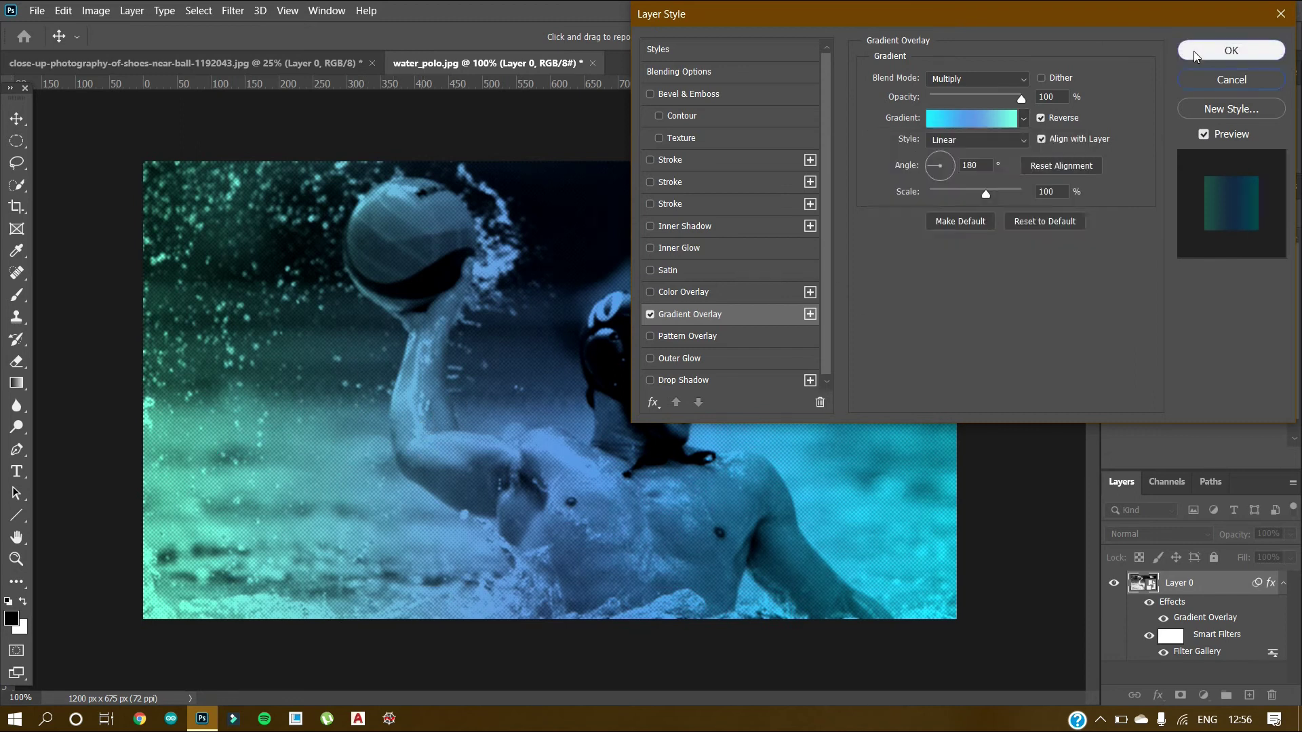
Confirm the teal-blue overlay and toggle its visibility off and on to compare.
click(1194, 51)
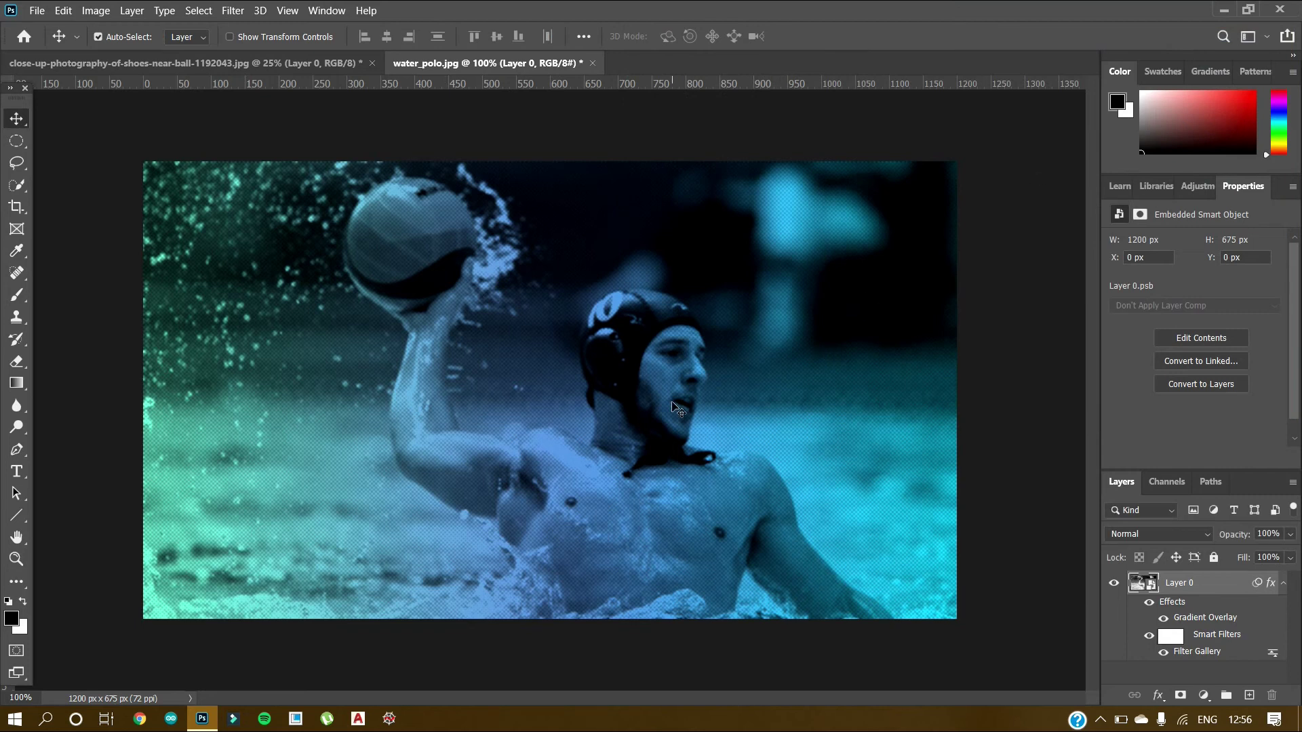
click(1166, 618)
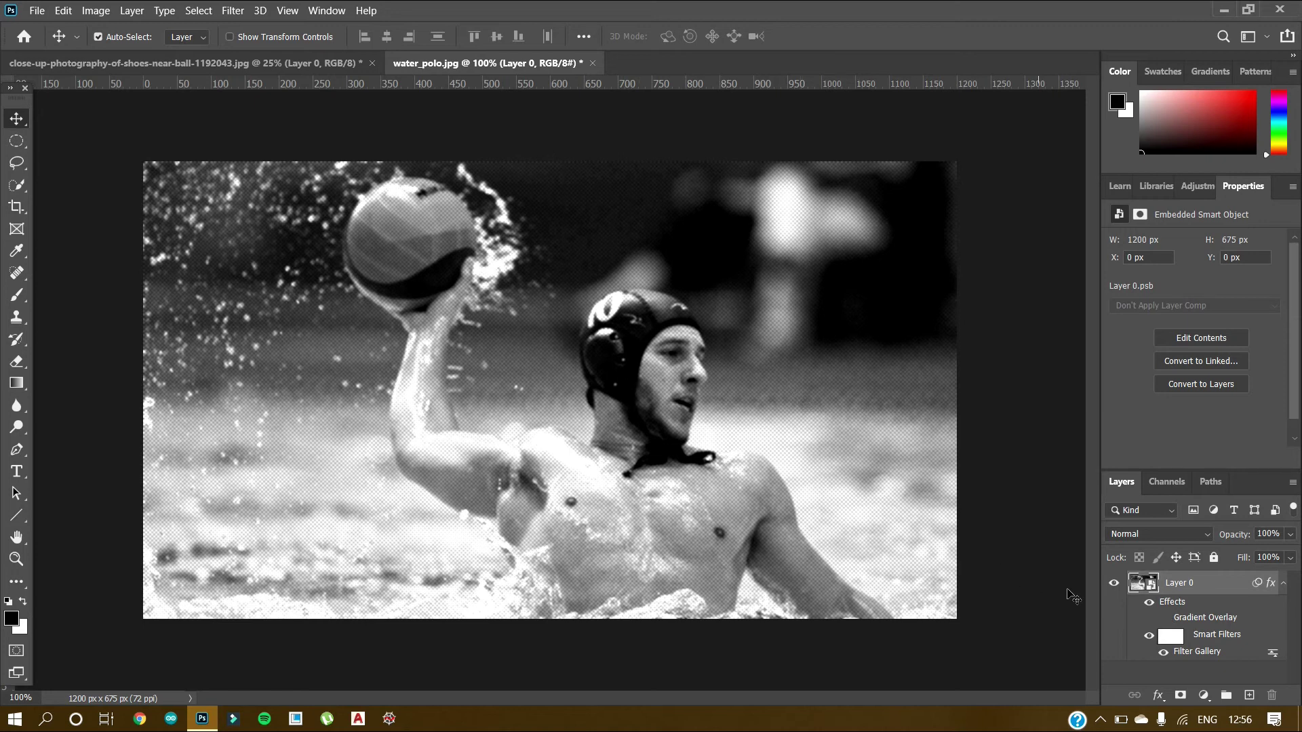
click(1163, 618)
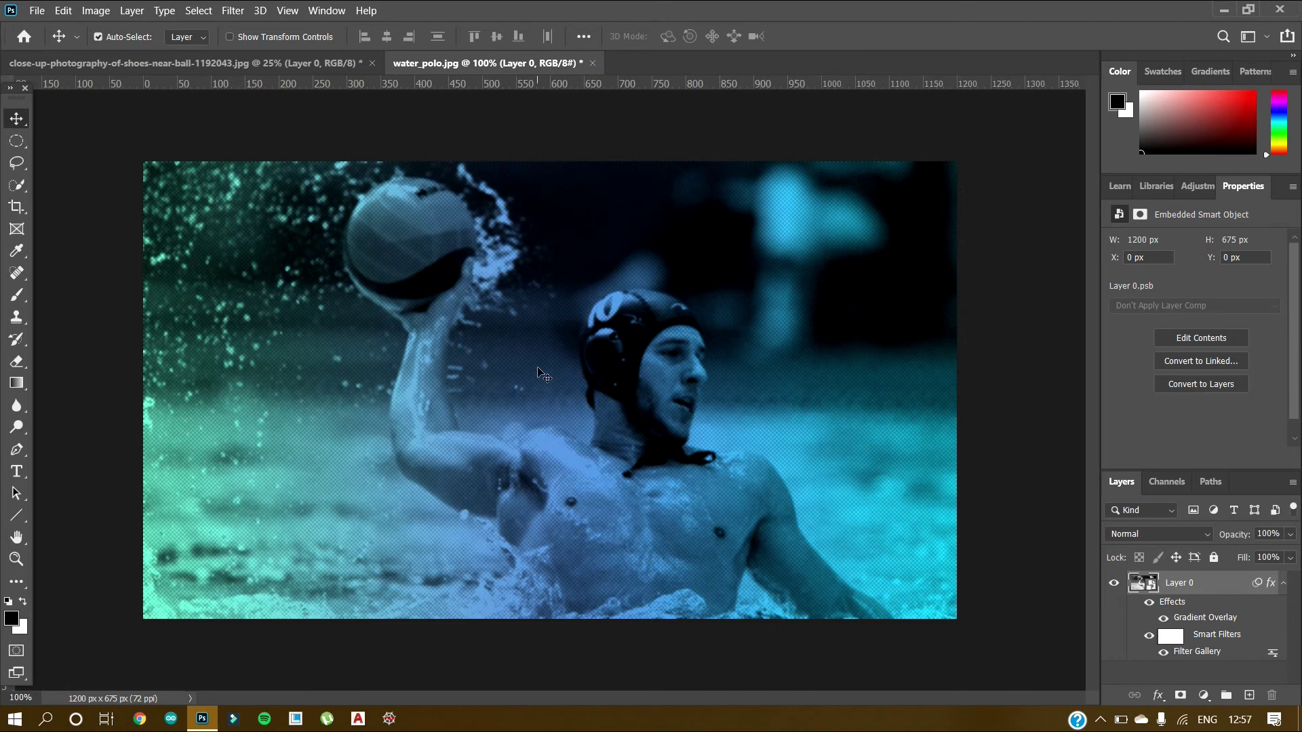
On the basketball photo, add a Gradient Overlay effect and expand the Oranges preset group.
click(284, 65)
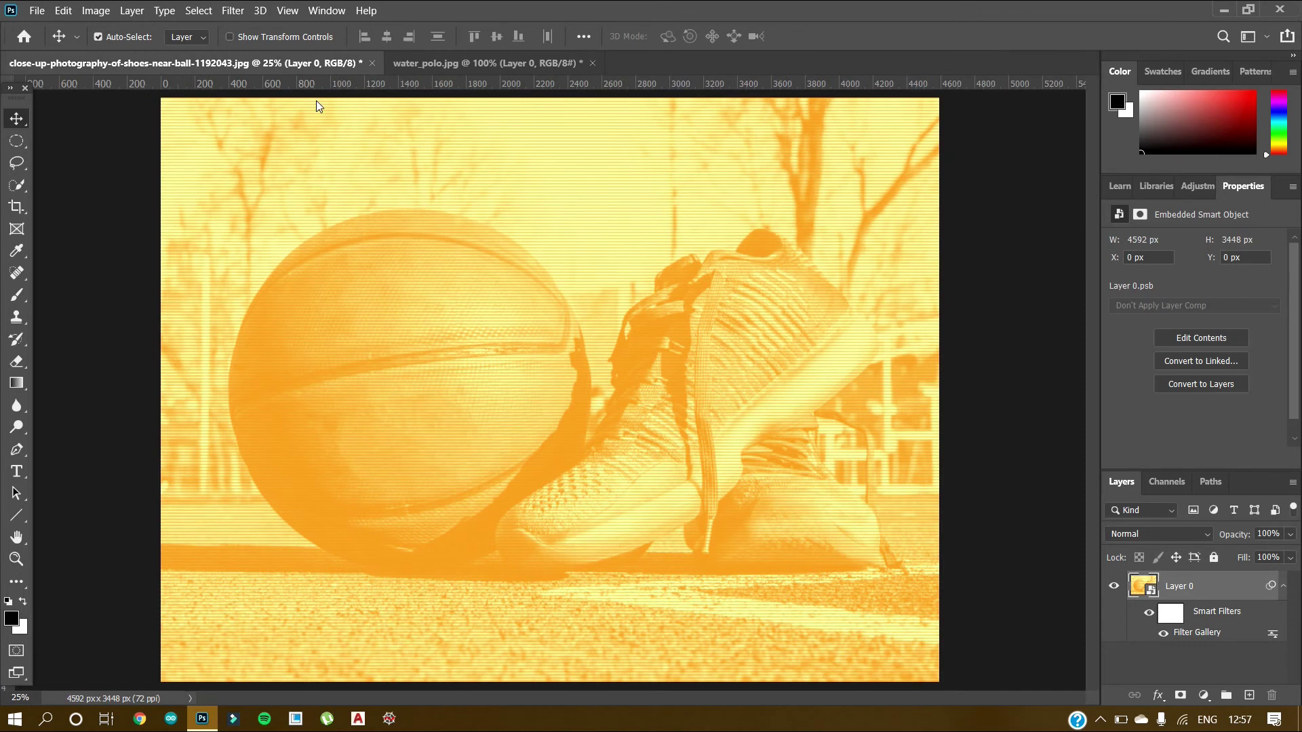
click(1157, 697)
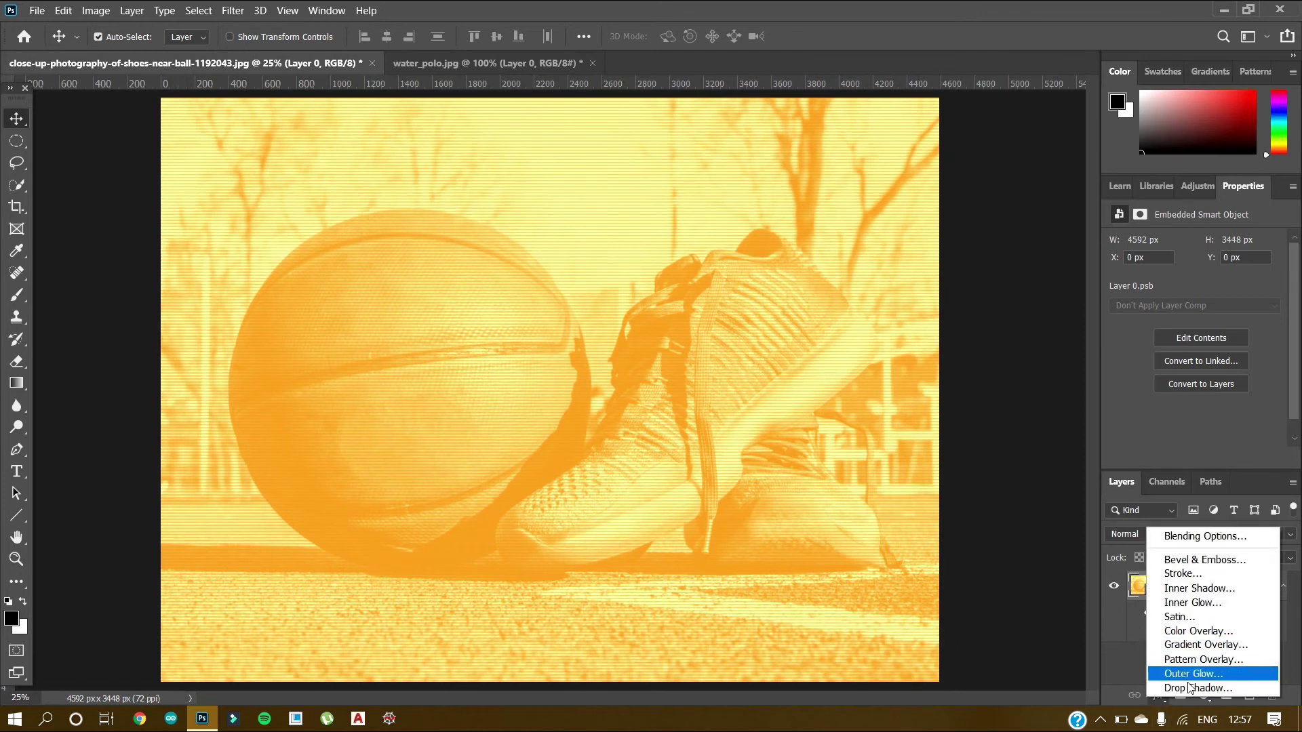
click(1194, 635)
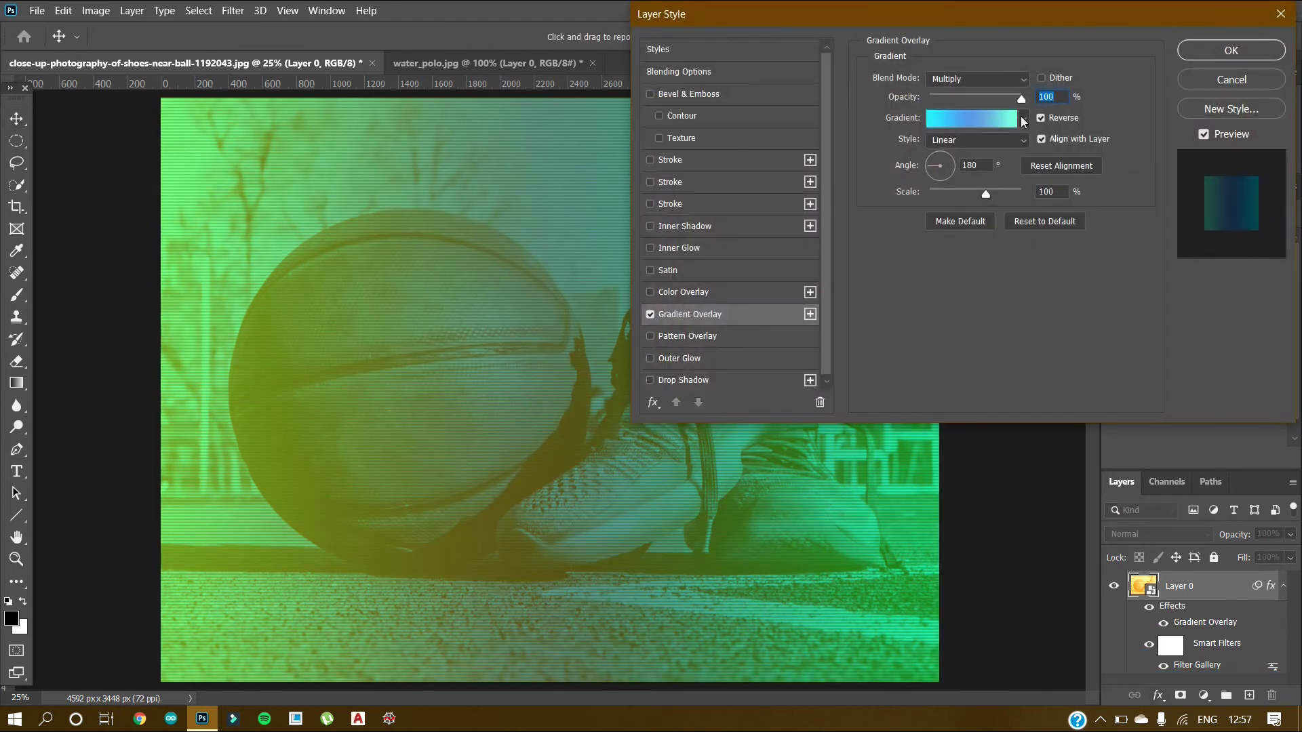
click(1023, 120)
scroll(931, 224, down, 4)
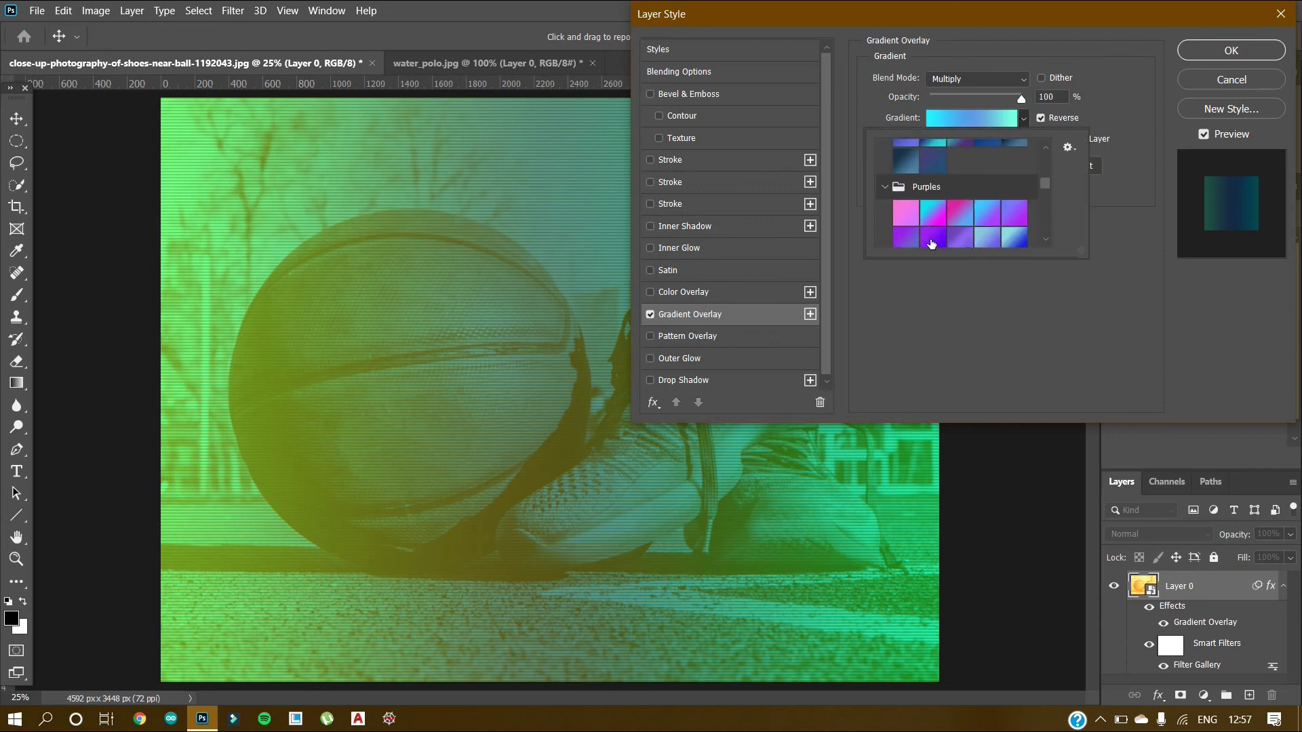
scroll(932, 248, down, 5)
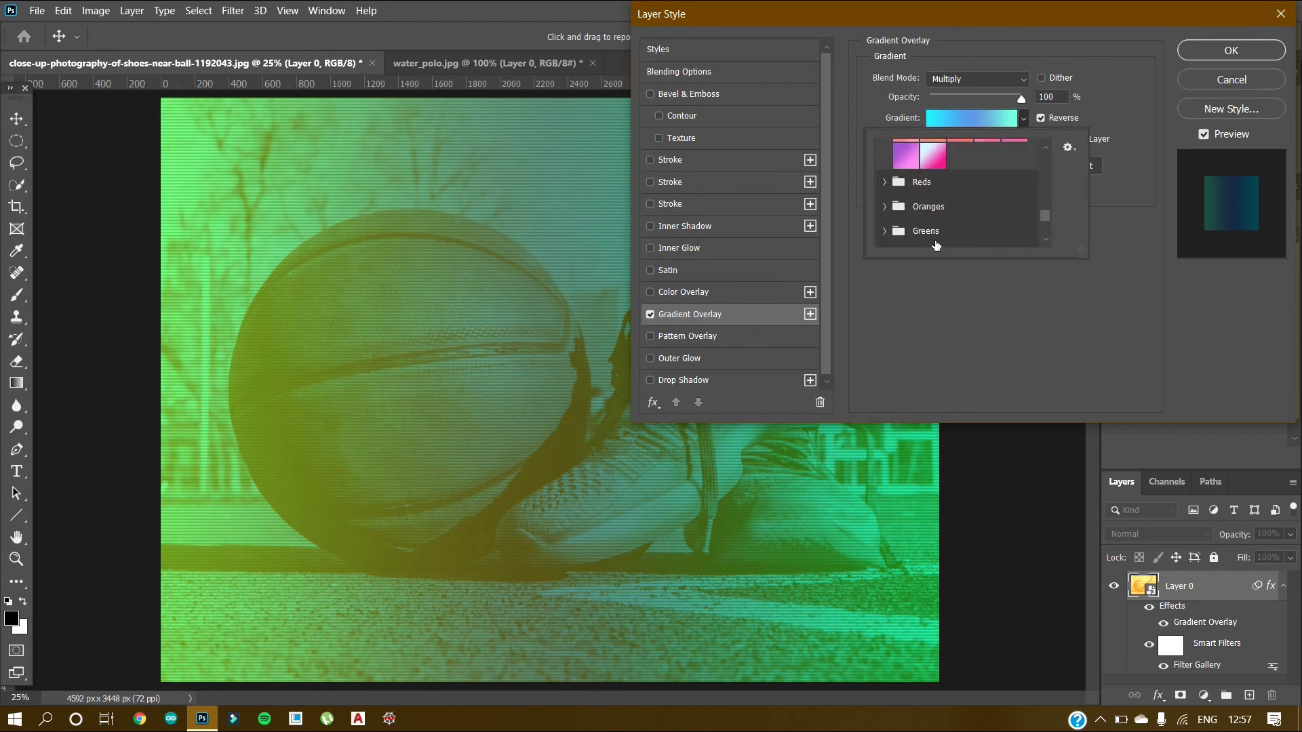
click(883, 207)
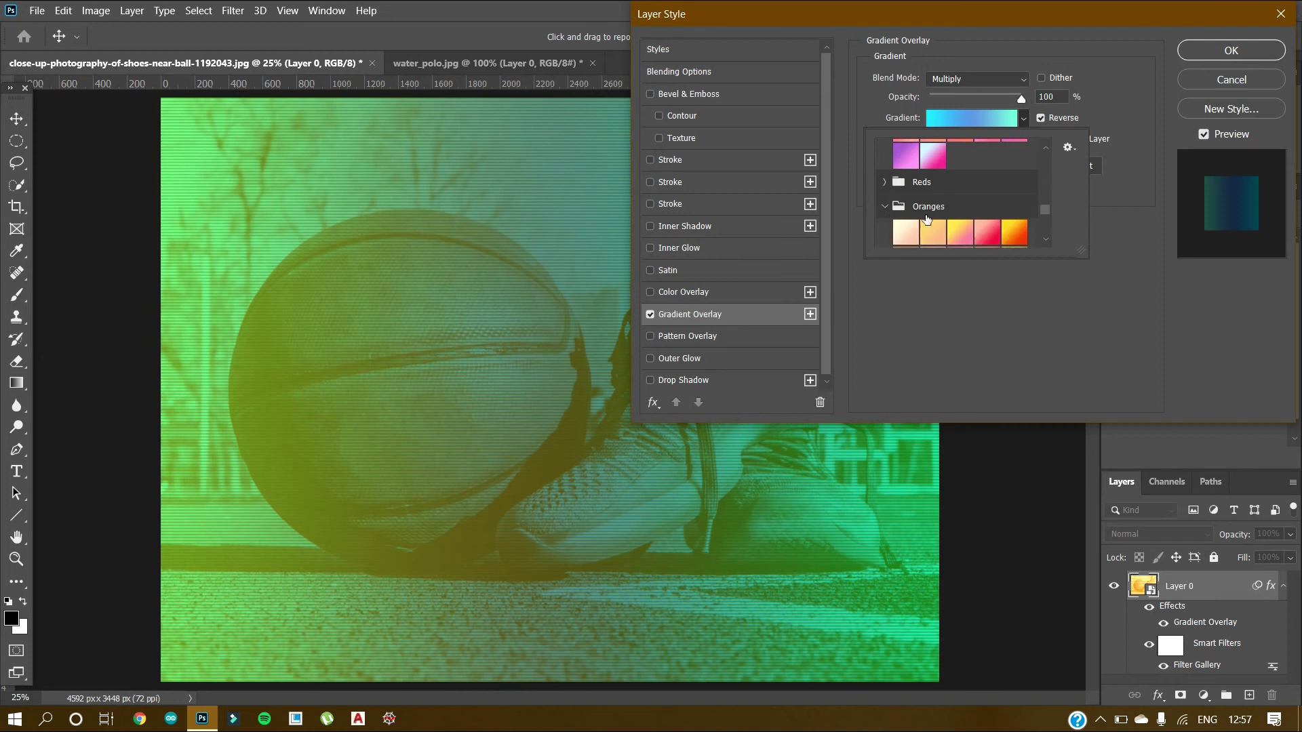
scroll(949, 211, down, 2)
Preview orange, peach and purple-pink gradients, then apply the green-to-pink preset.
click(960, 178)
click(933, 232)
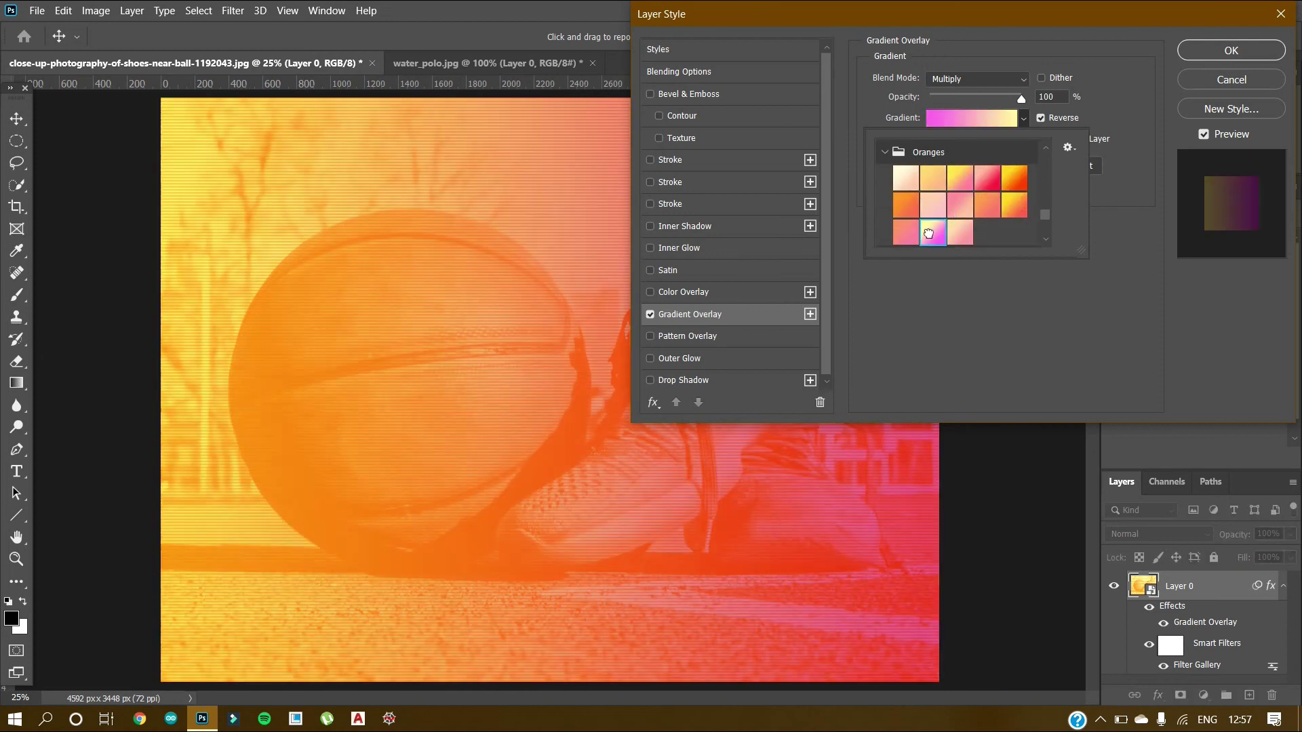
click(999, 209)
click(907, 169)
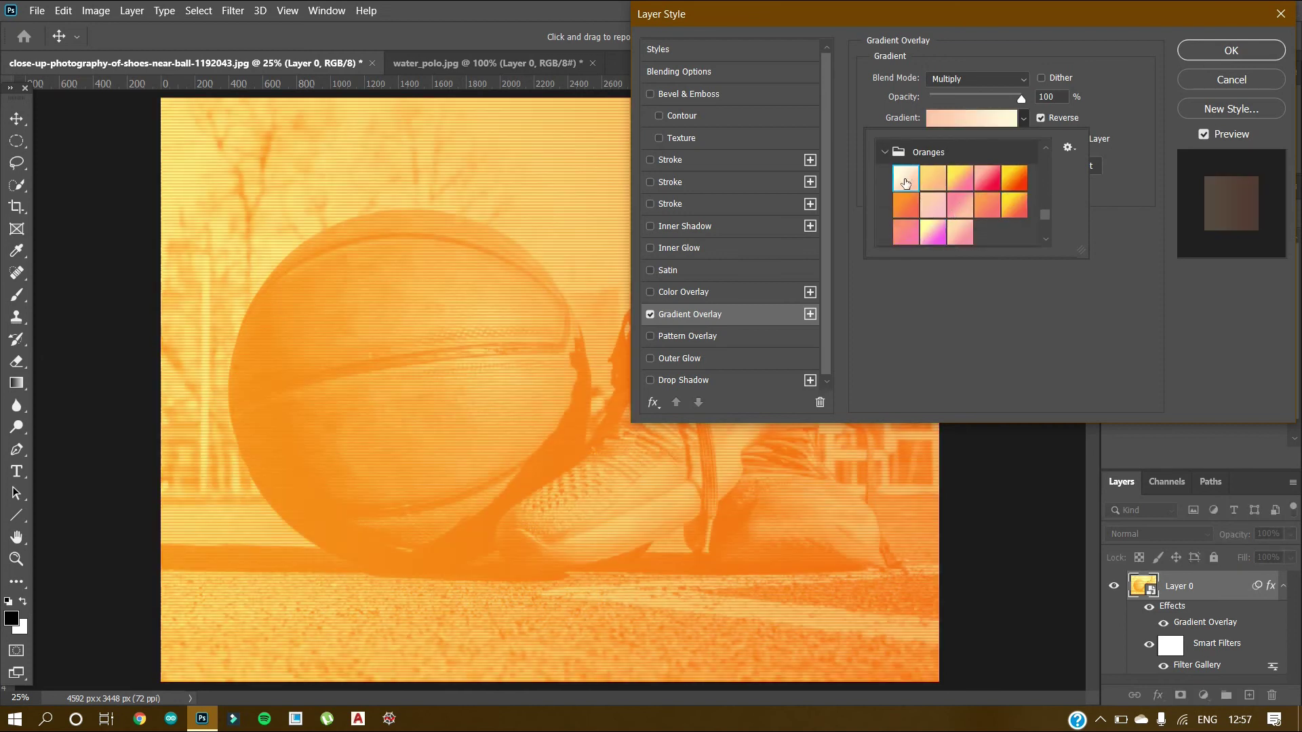
scroll(903, 203, up, 2)
scroll(902, 232, up, 3)
click(922, 226)
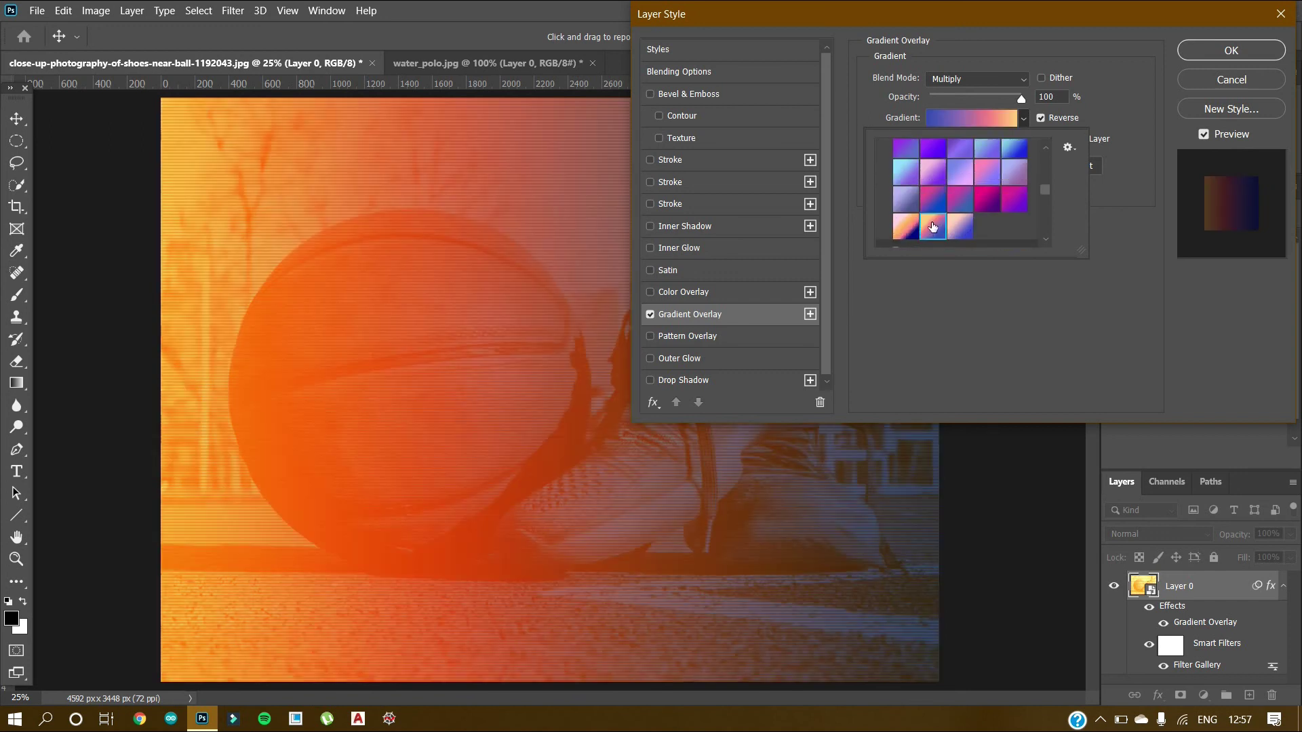
scroll(921, 217, up, 1)
scroll(922, 217, up, 1)
click(987, 237)
scroll(963, 239, up, 2)
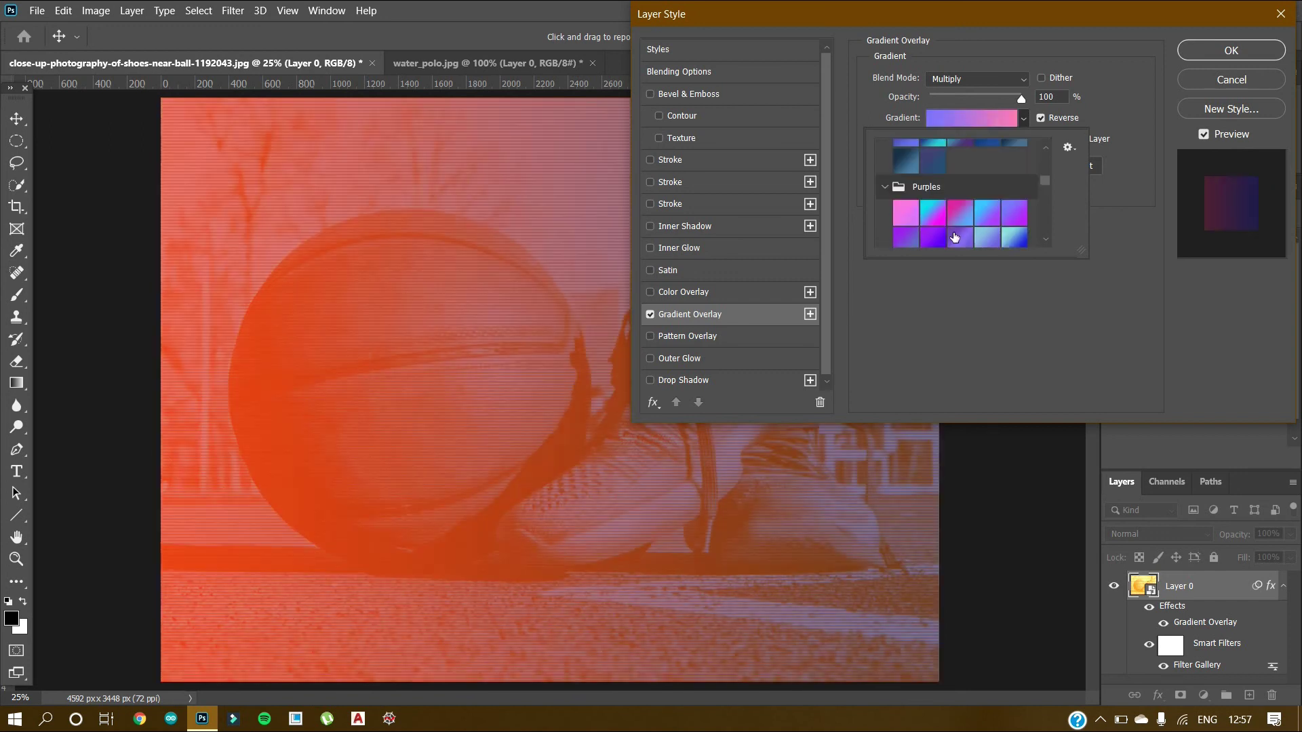
scroll(928, 240, down, 1)
click(930, 229)
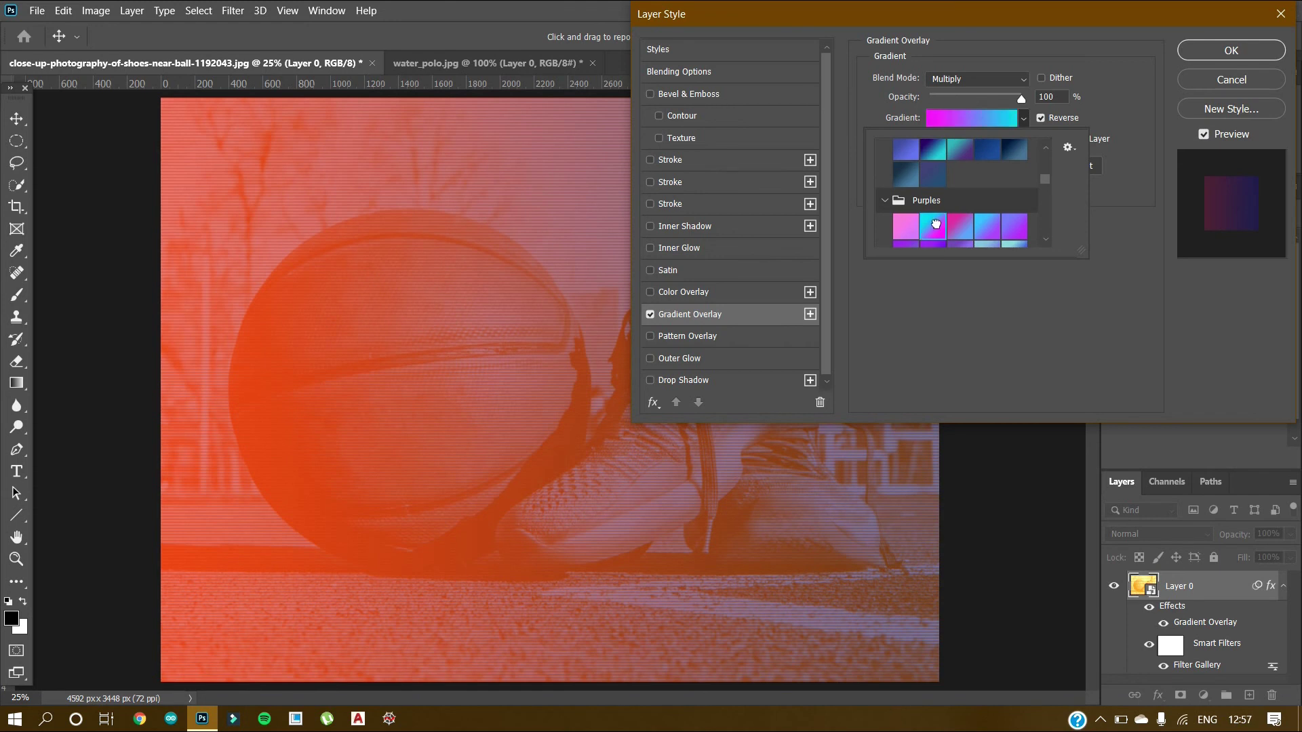
click(1243, 52)
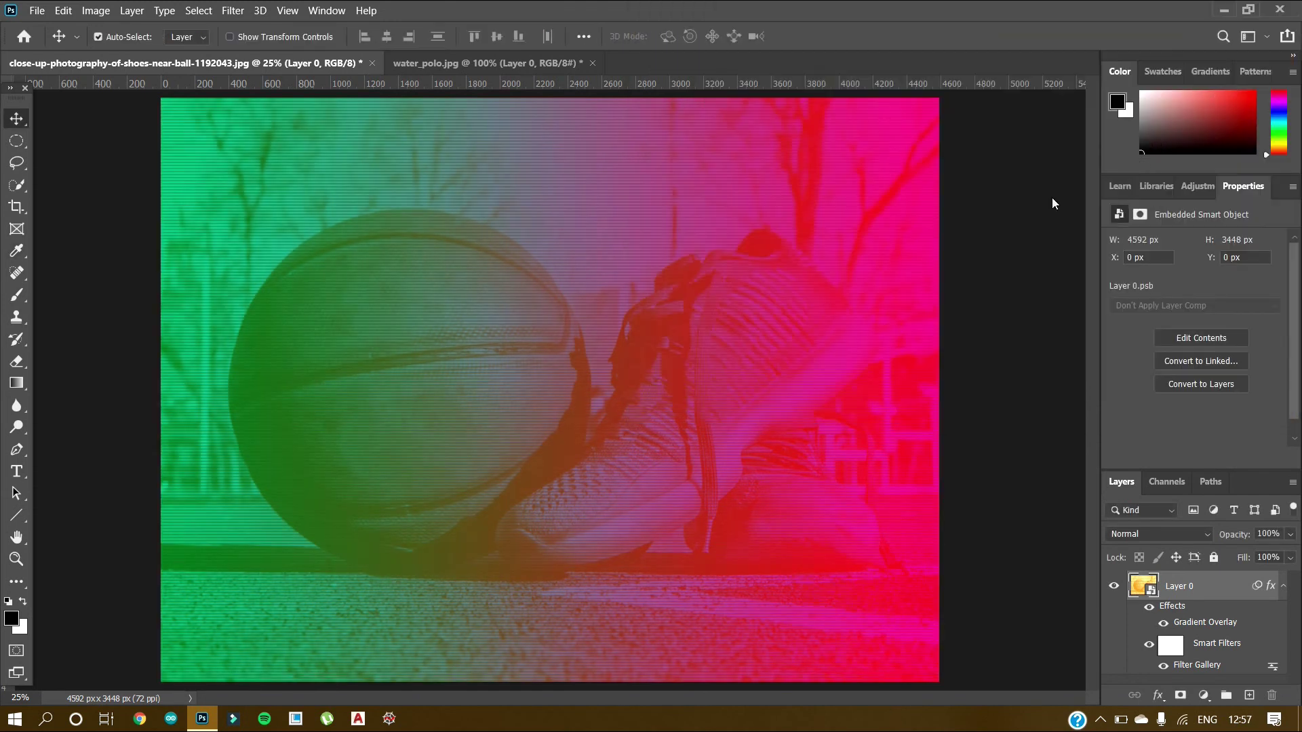
Switch to the water_polo.jpg document to view its teal-to-blue dot halftone.
click(467, 63)
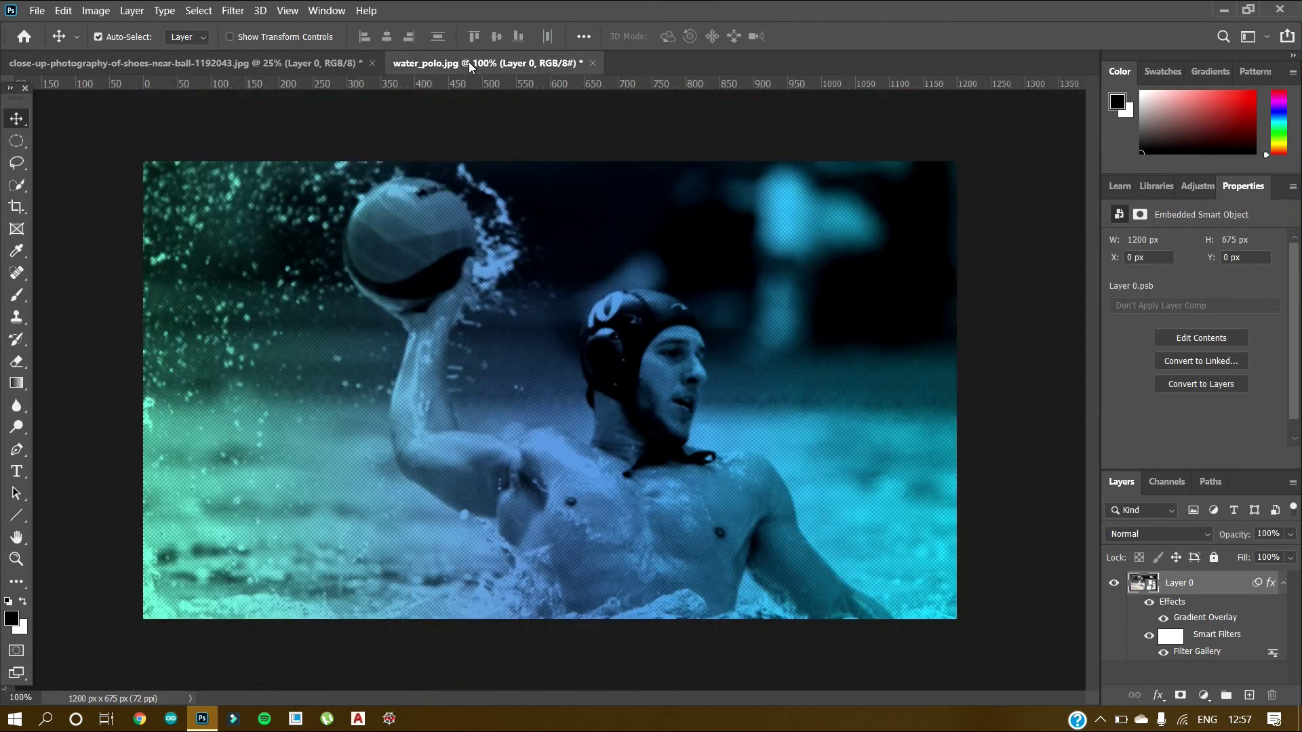